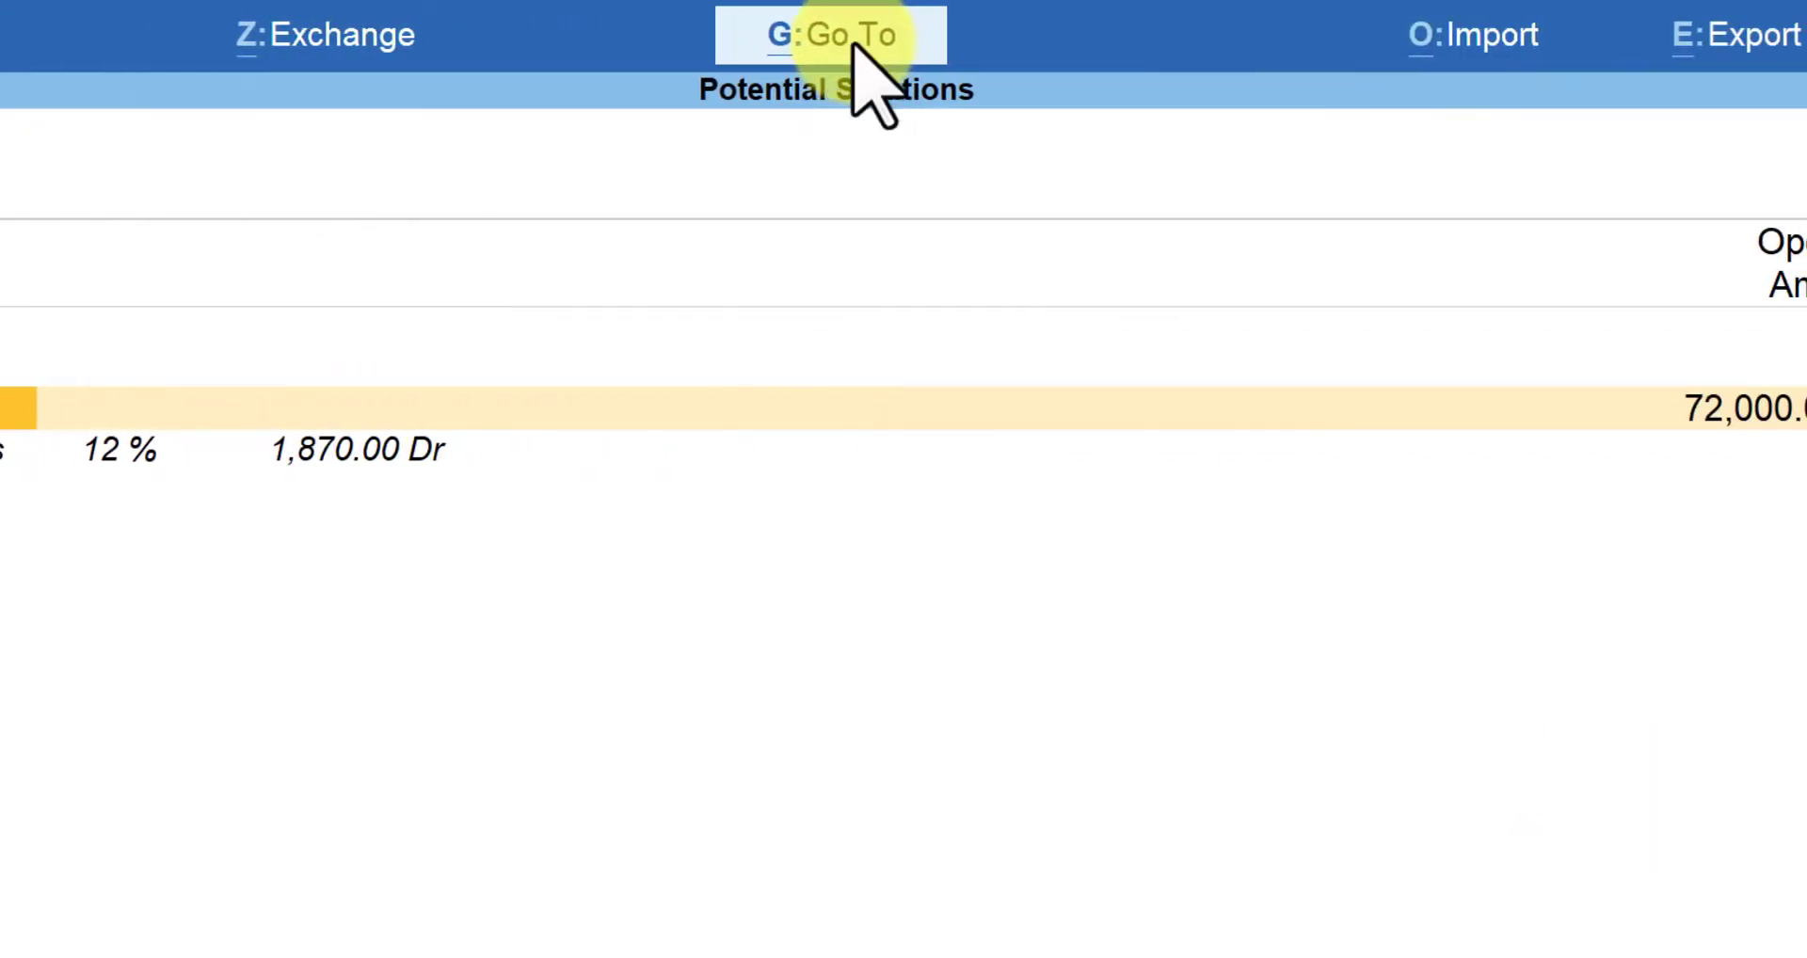
Open the creation screen for a new voucher
{"action": "left_click", "coordinate": [1633, 43]}
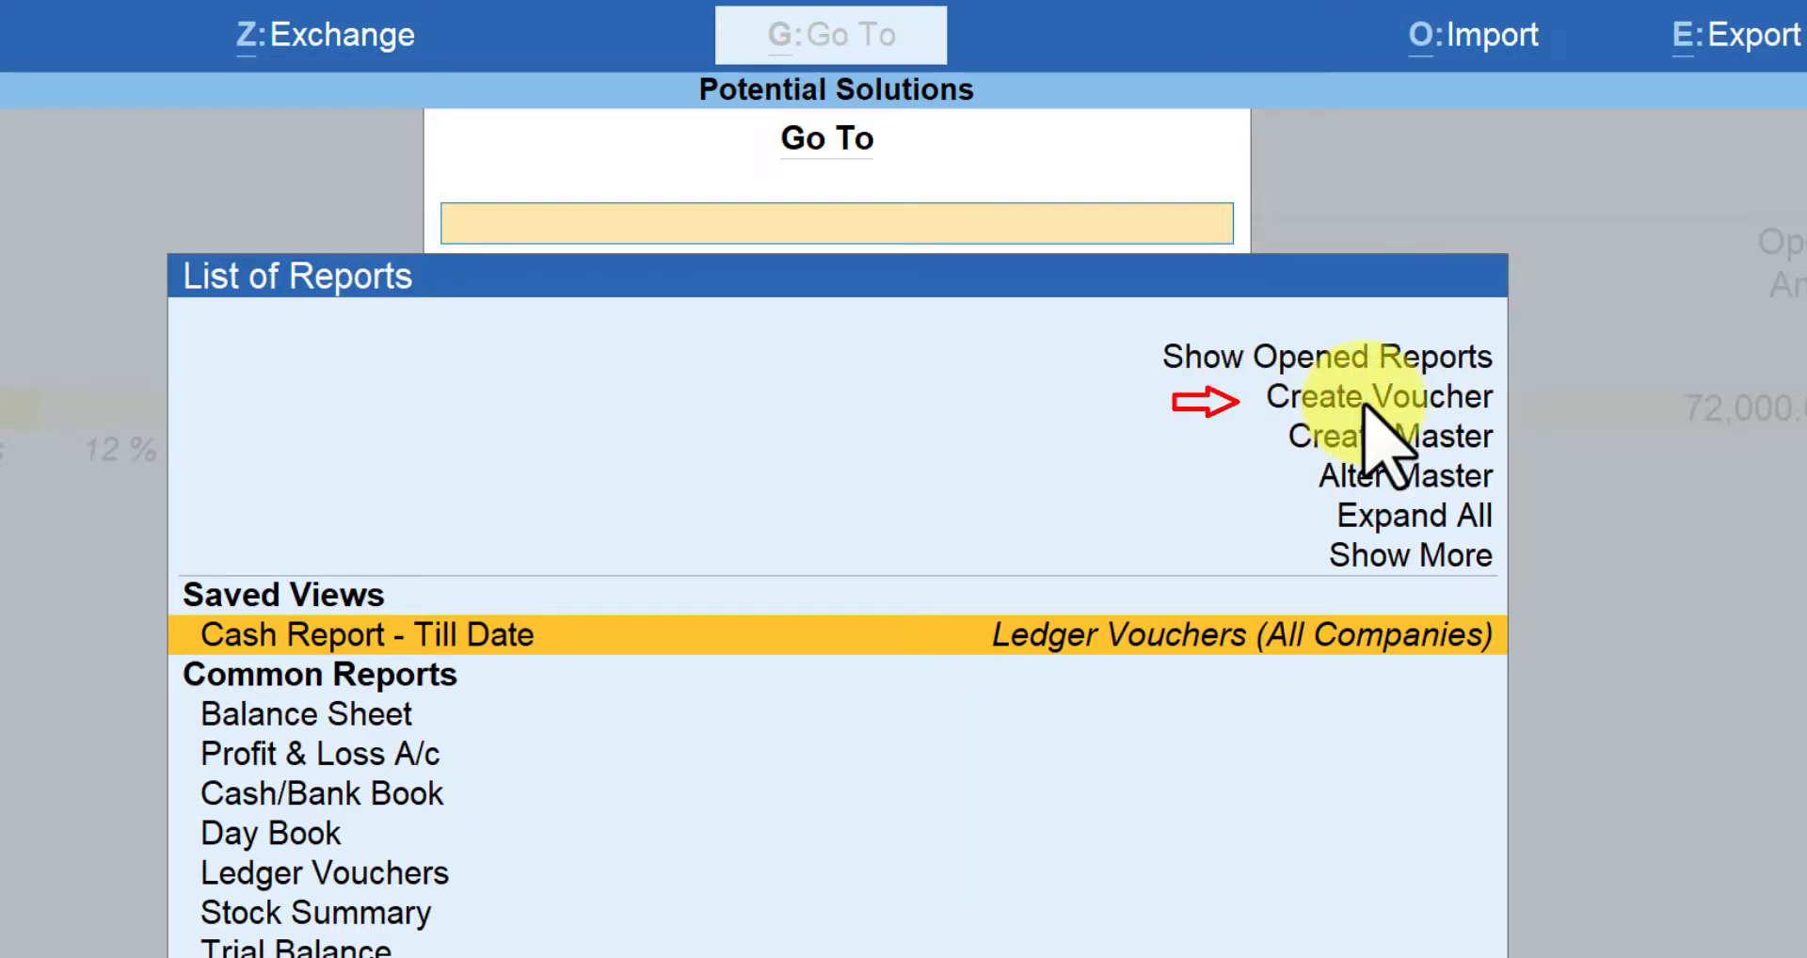
{"action": "key", "text": "Up"}
{"action": "key", "text": "Up"}
{"action": "key", "text": "Up"}
{"action": "key", "text": "Up"}
{"action": "key", "text": "Up"}
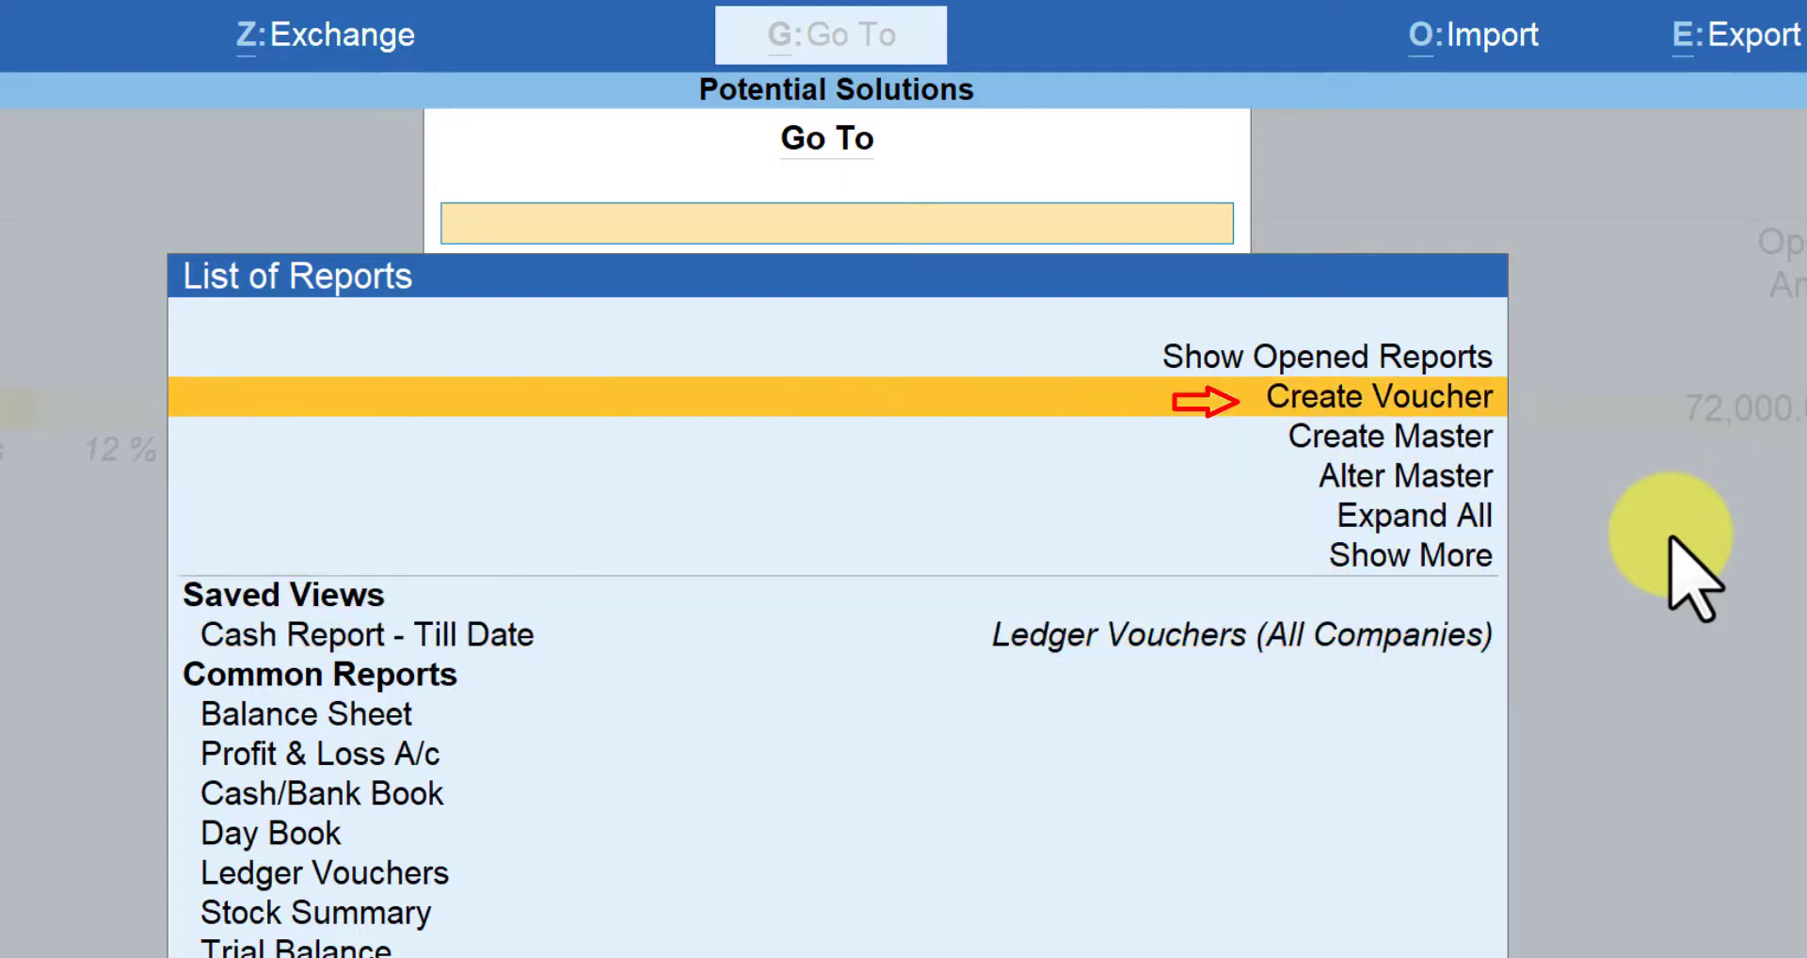
{"action": "key", "text": "Return"}
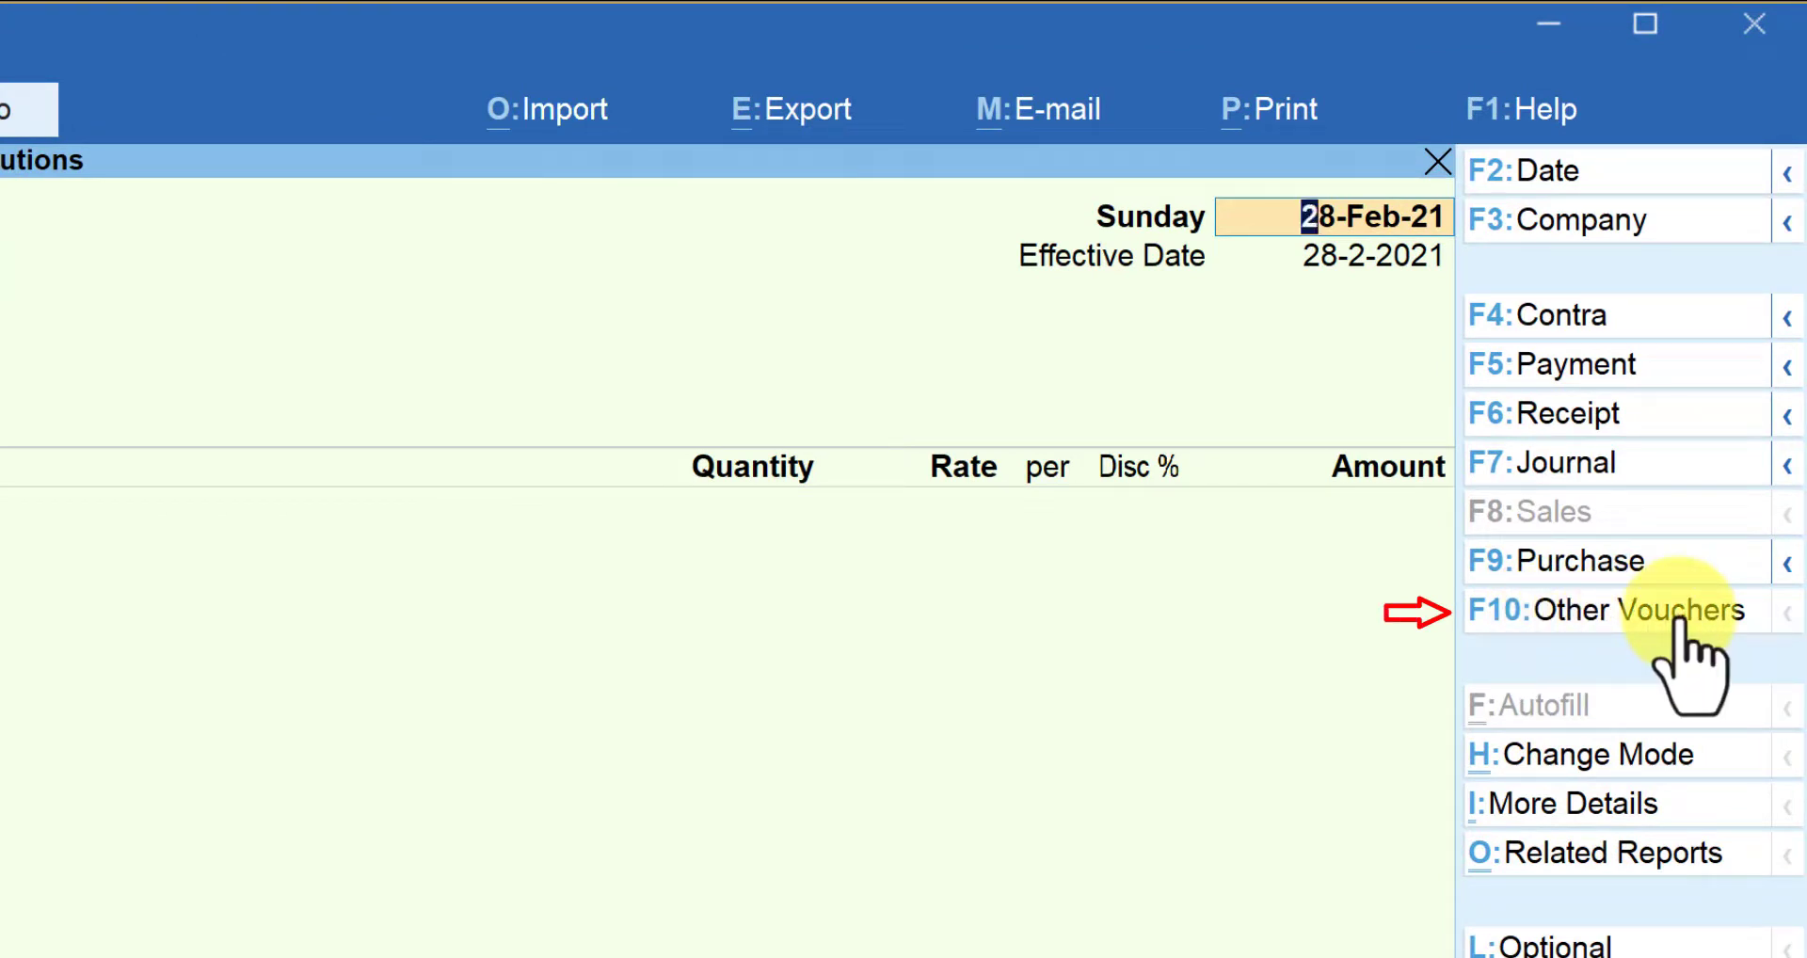
Change the new voucher's type to Debit Note
{"action": "left_click", "coordinate": [1613, 610]}
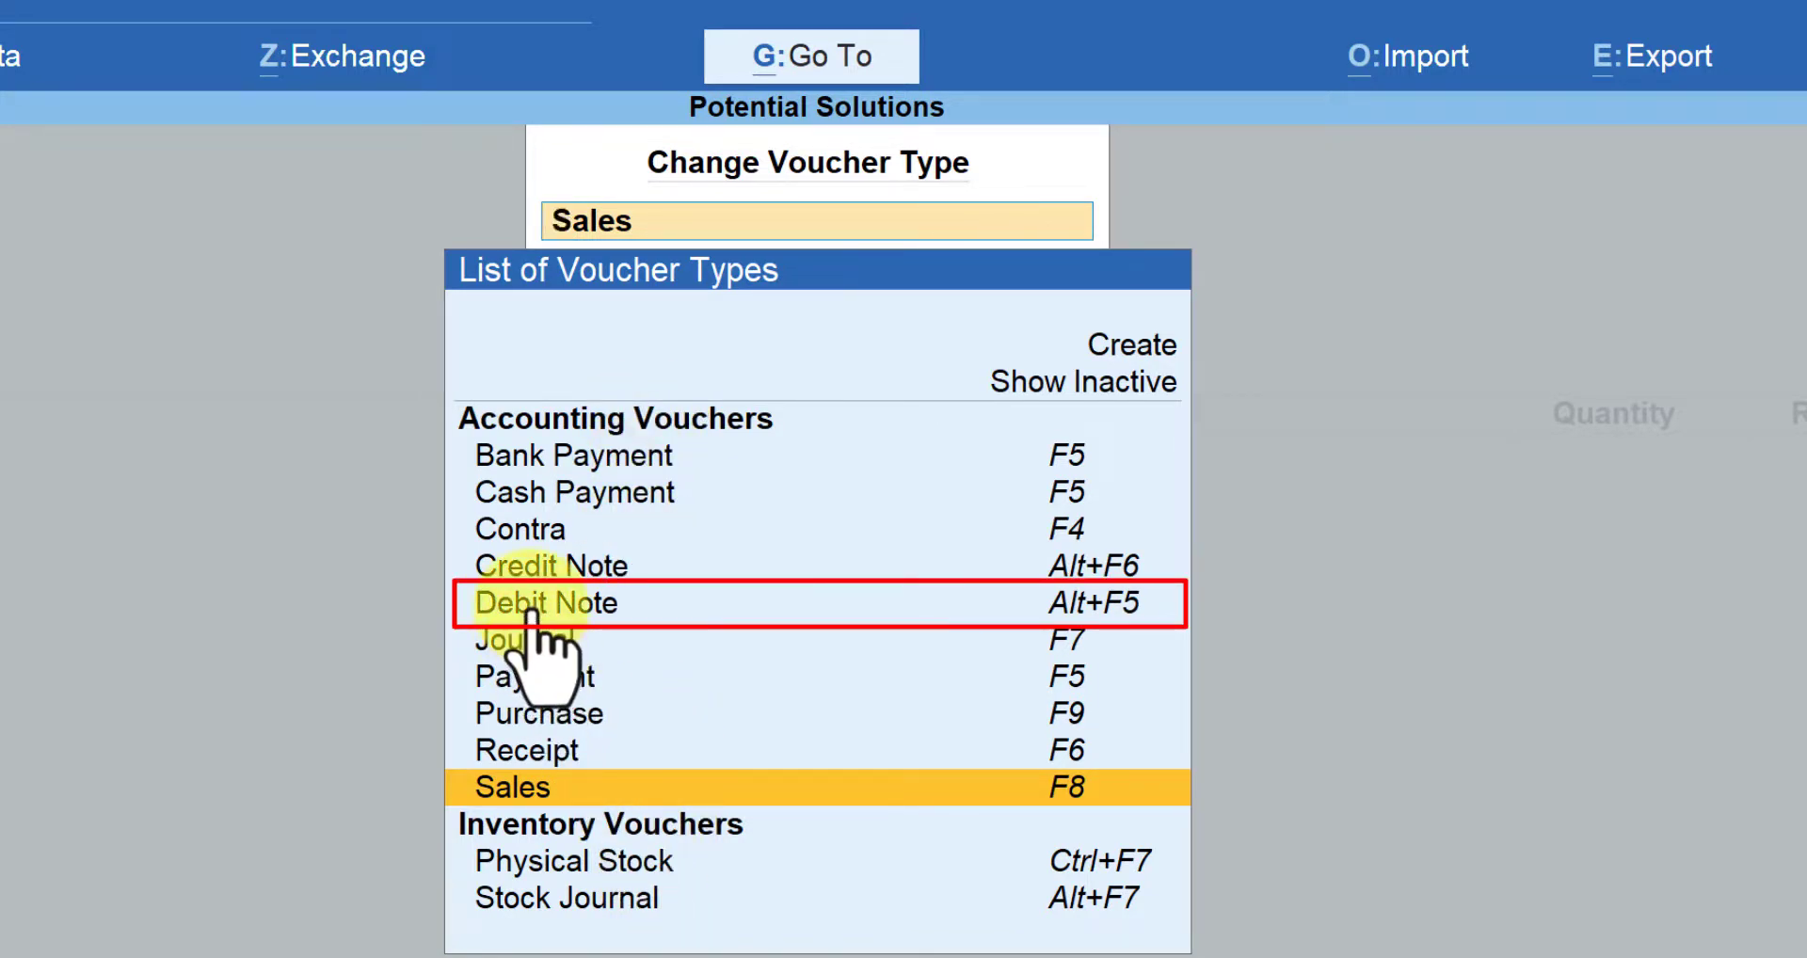
{"action": "key", "text": "Up"}
{"action": "key", "text": "Up"}
{"action": "key", "text": "Up"}
{"action": "key", "text": "Up"}
{"action": "key", "text": "Up"}
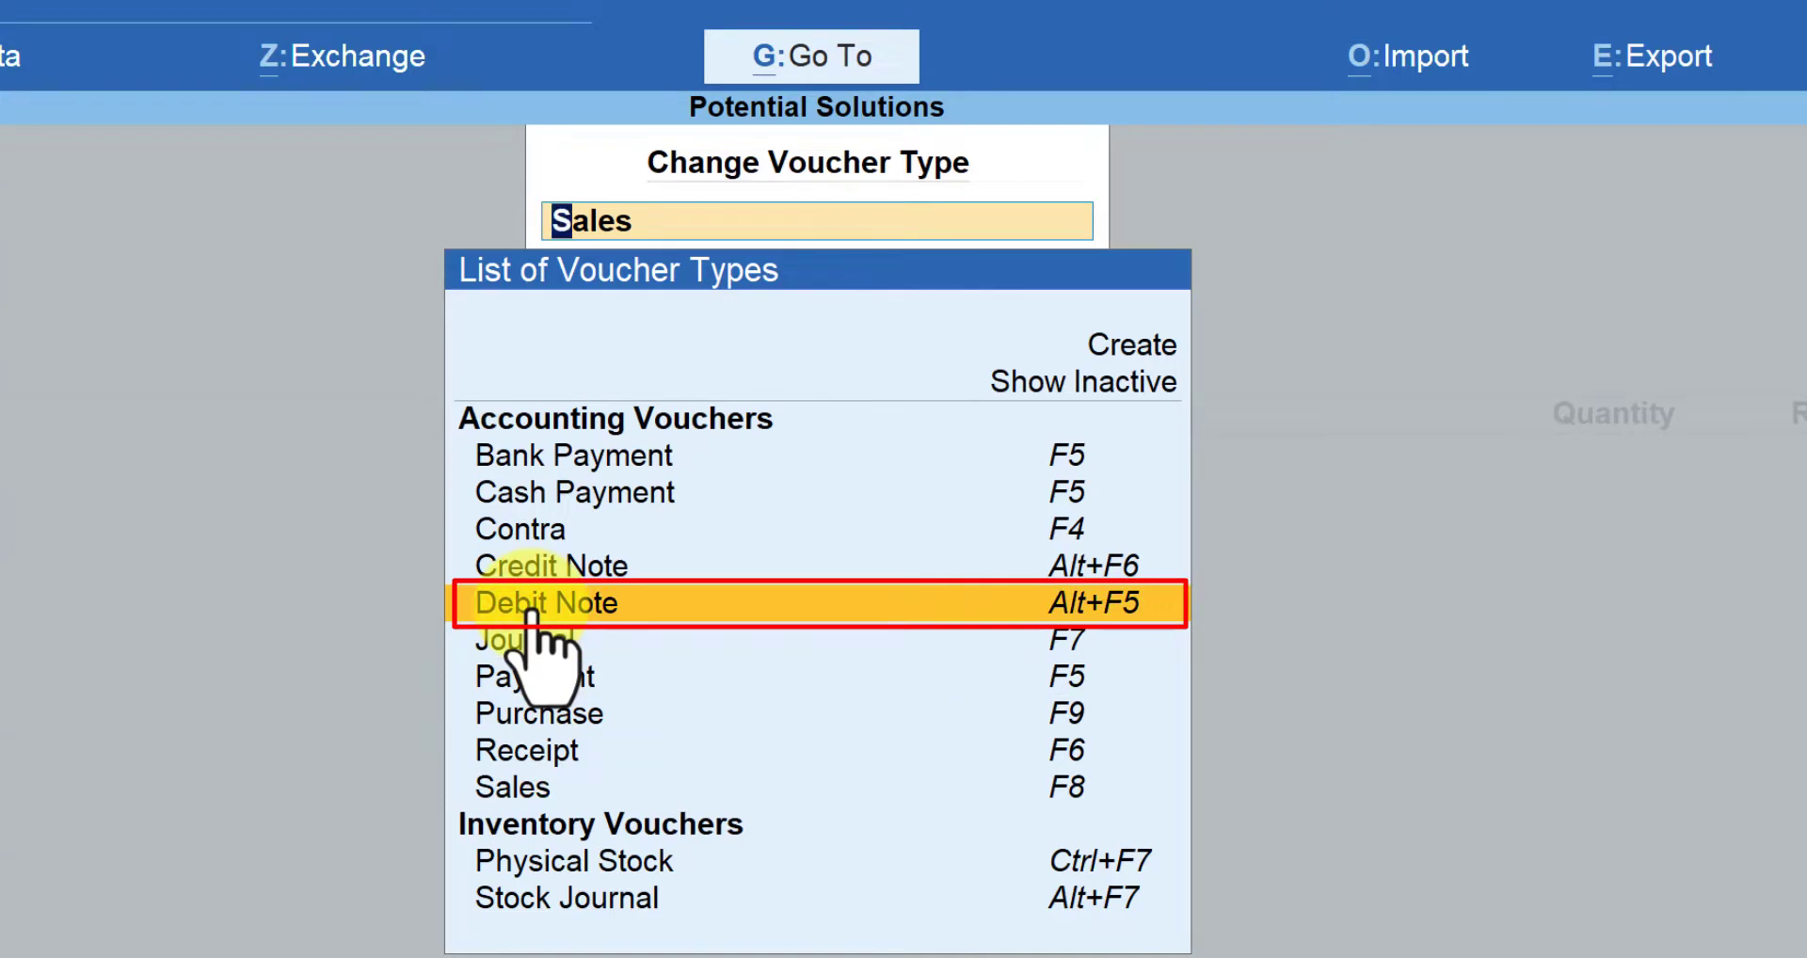
{"action": "key", "text": "Return"}
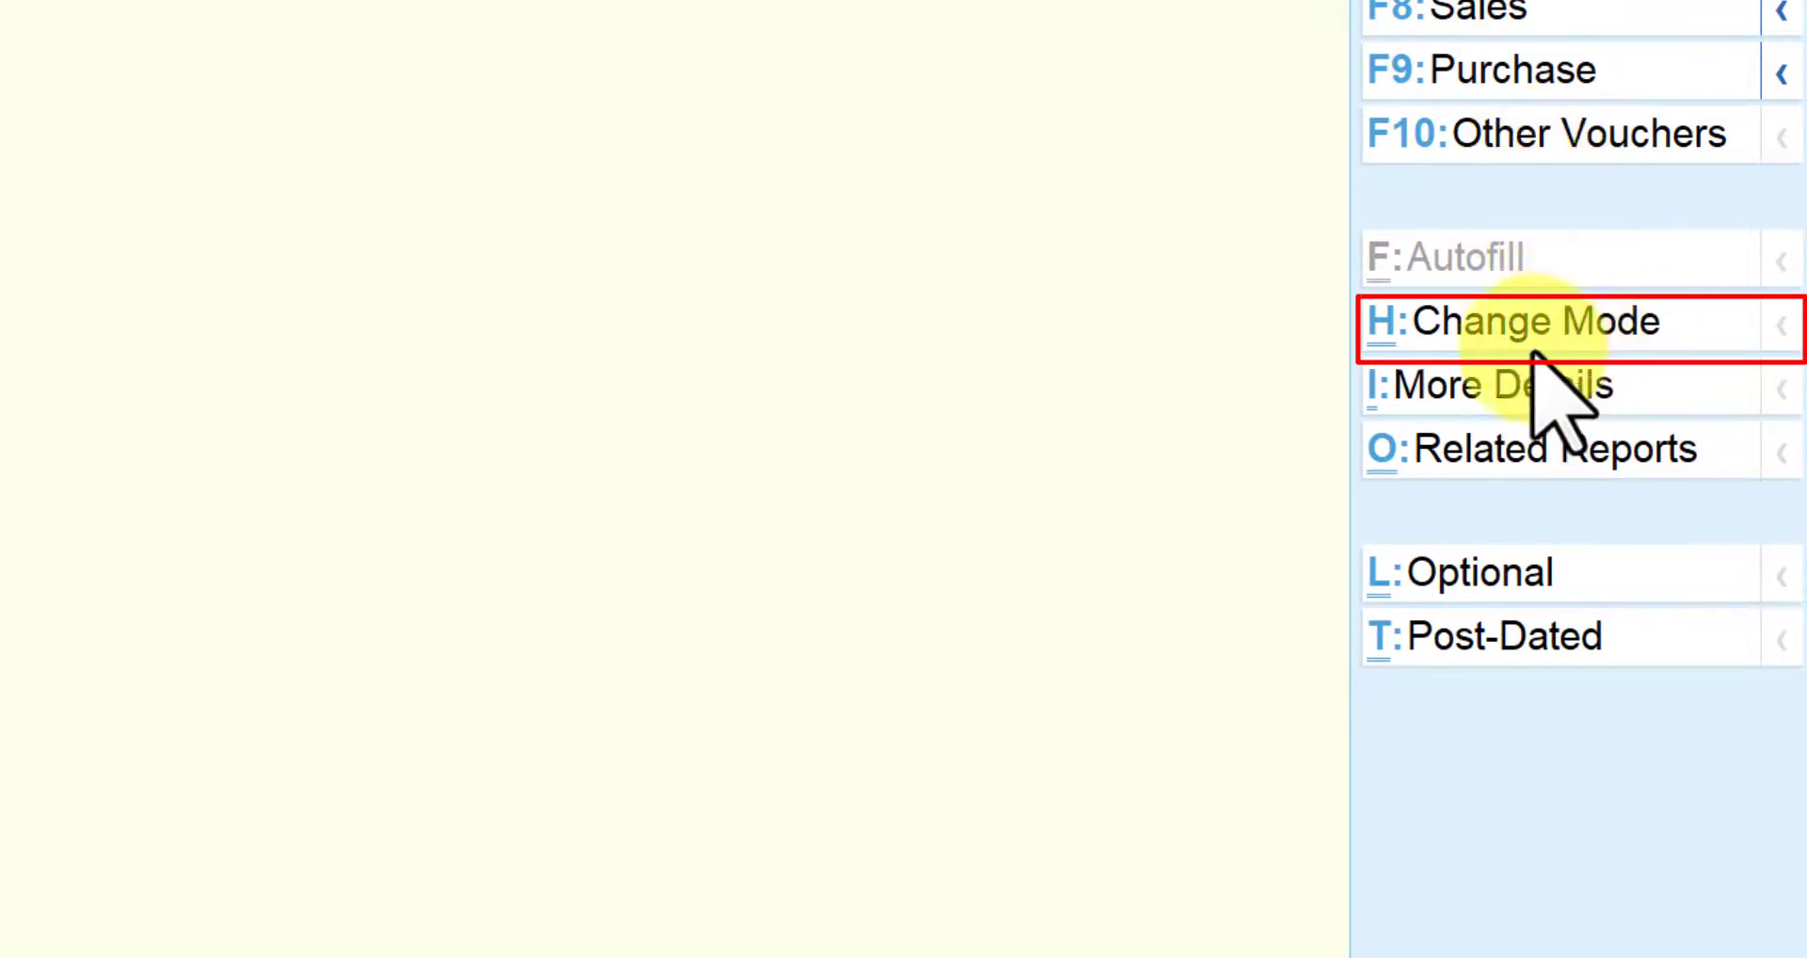
Set the debit note's mode to Use for Interest Accounting, with amounts to be treated as Compound Interest set to No
{"action": "left_click", "coordinate": [1440, 350]}
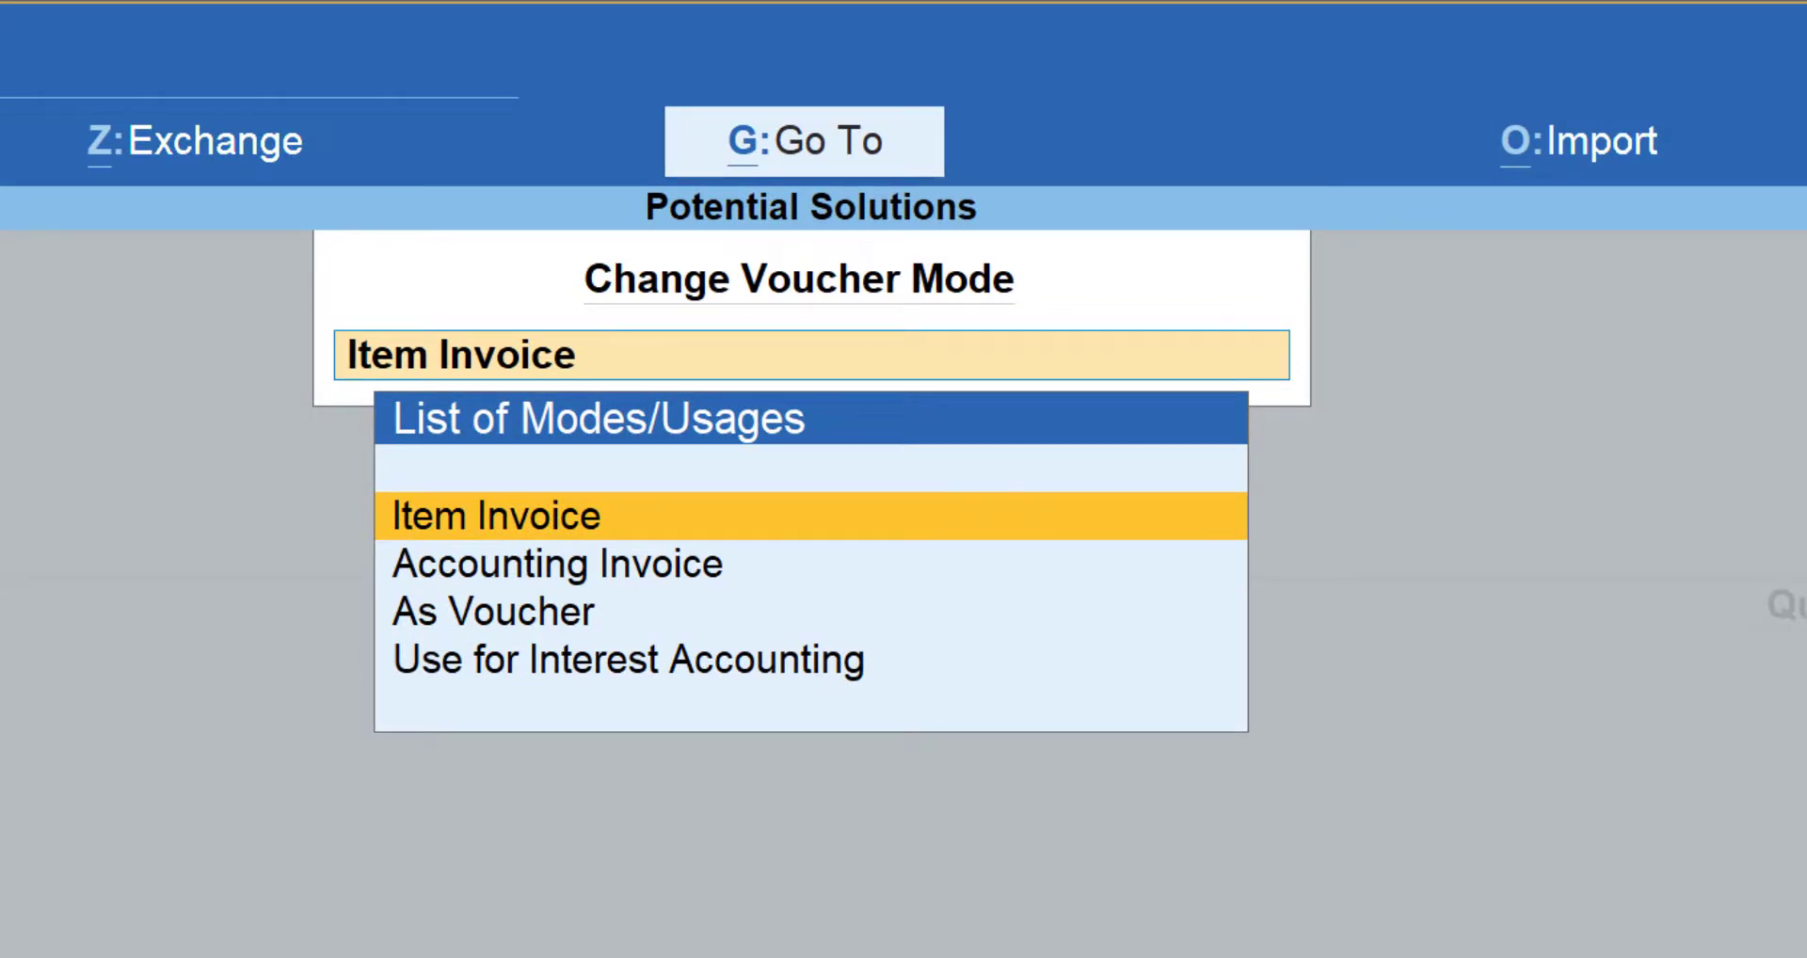
{"action": "key", "text": "Down"}
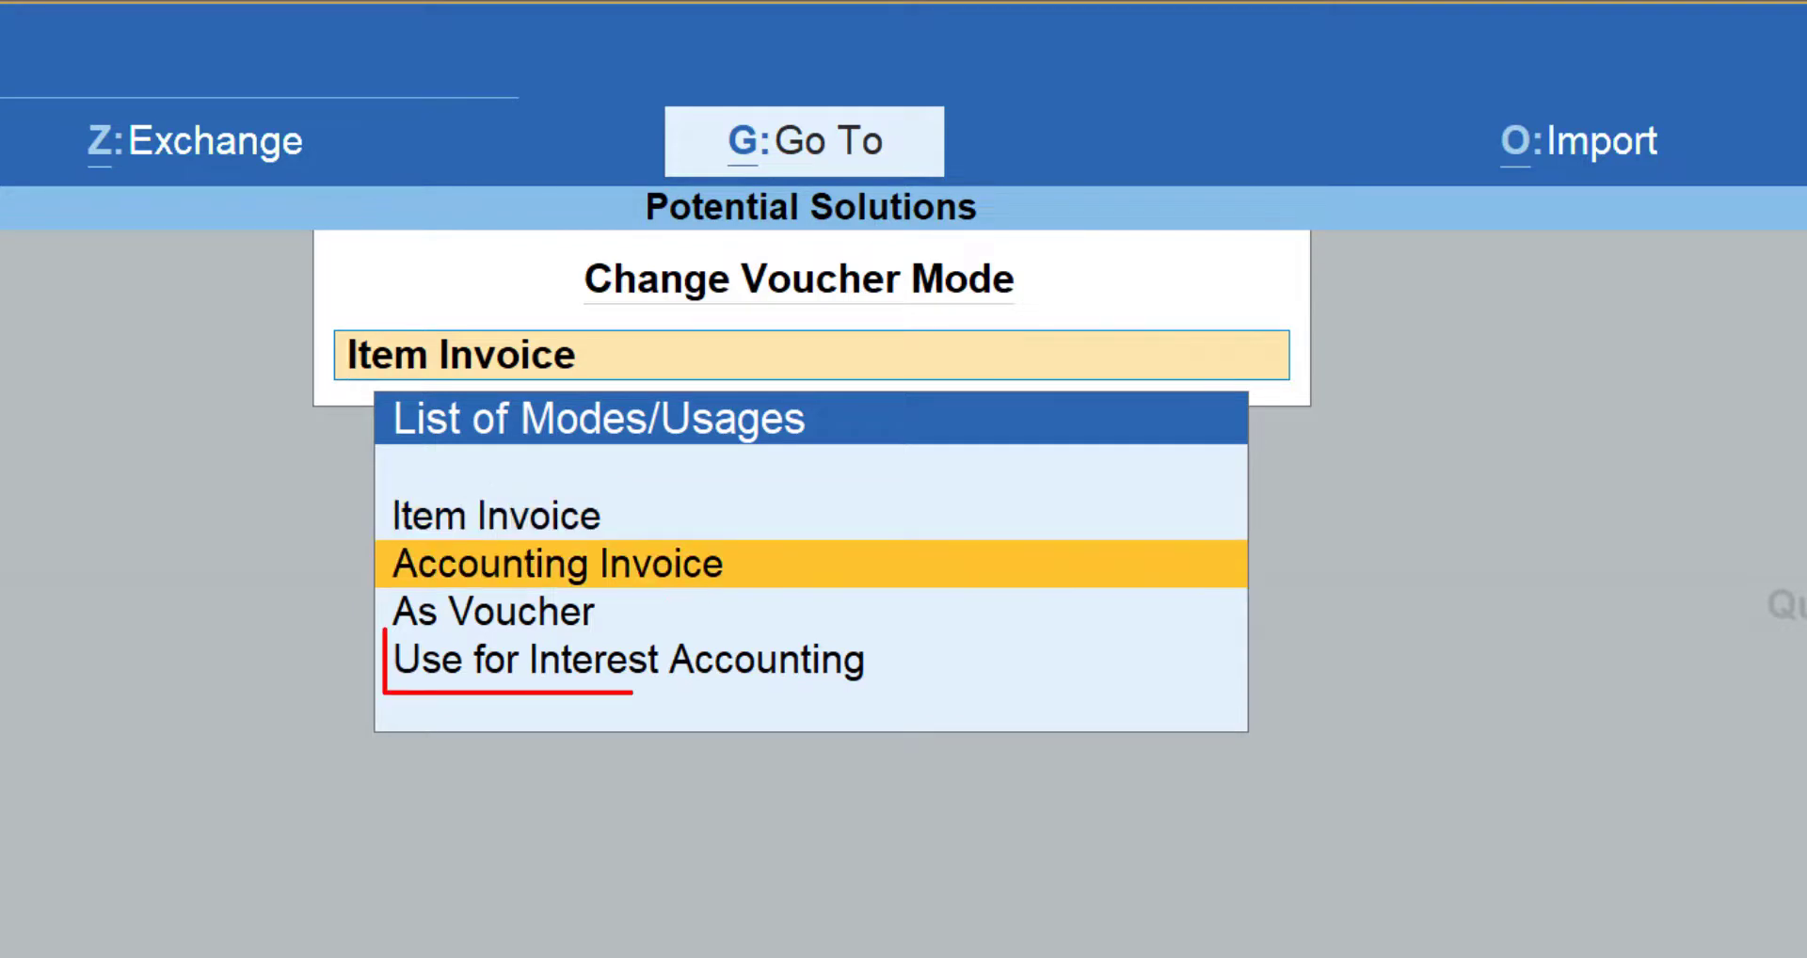
{"action": "key", "text": "Down"}
{"action": "key", "text": "Down"}
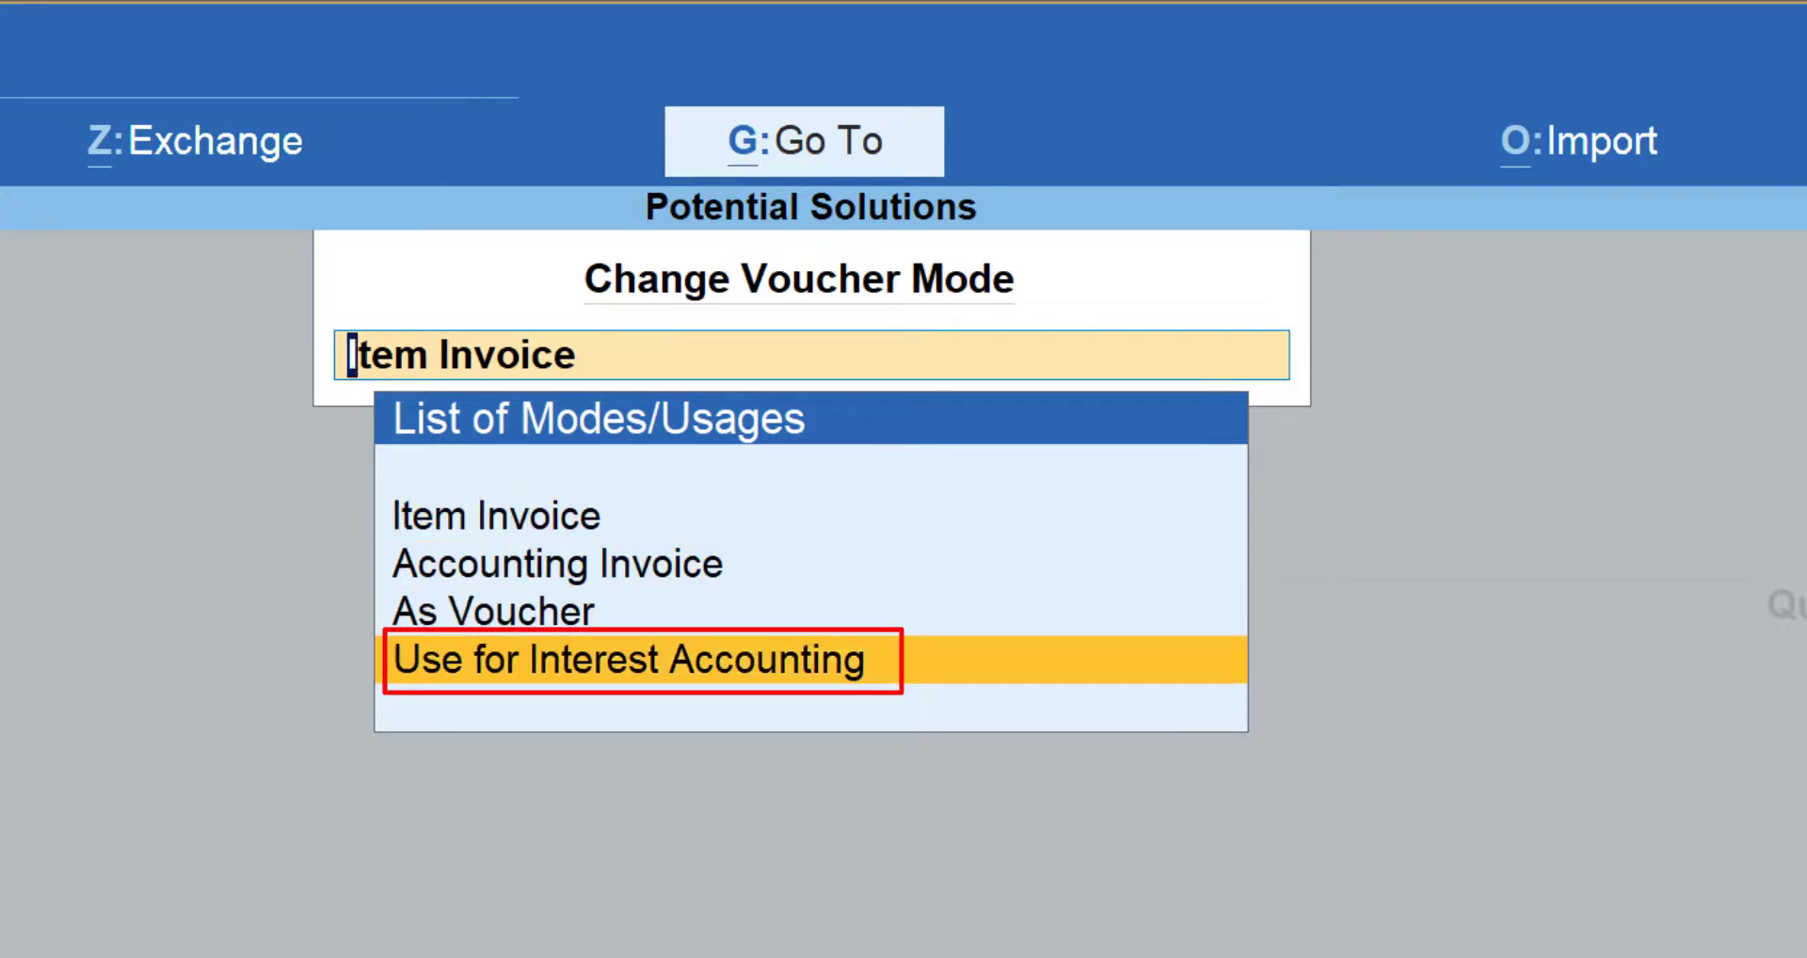
{"action": "key", "text": "Return"}
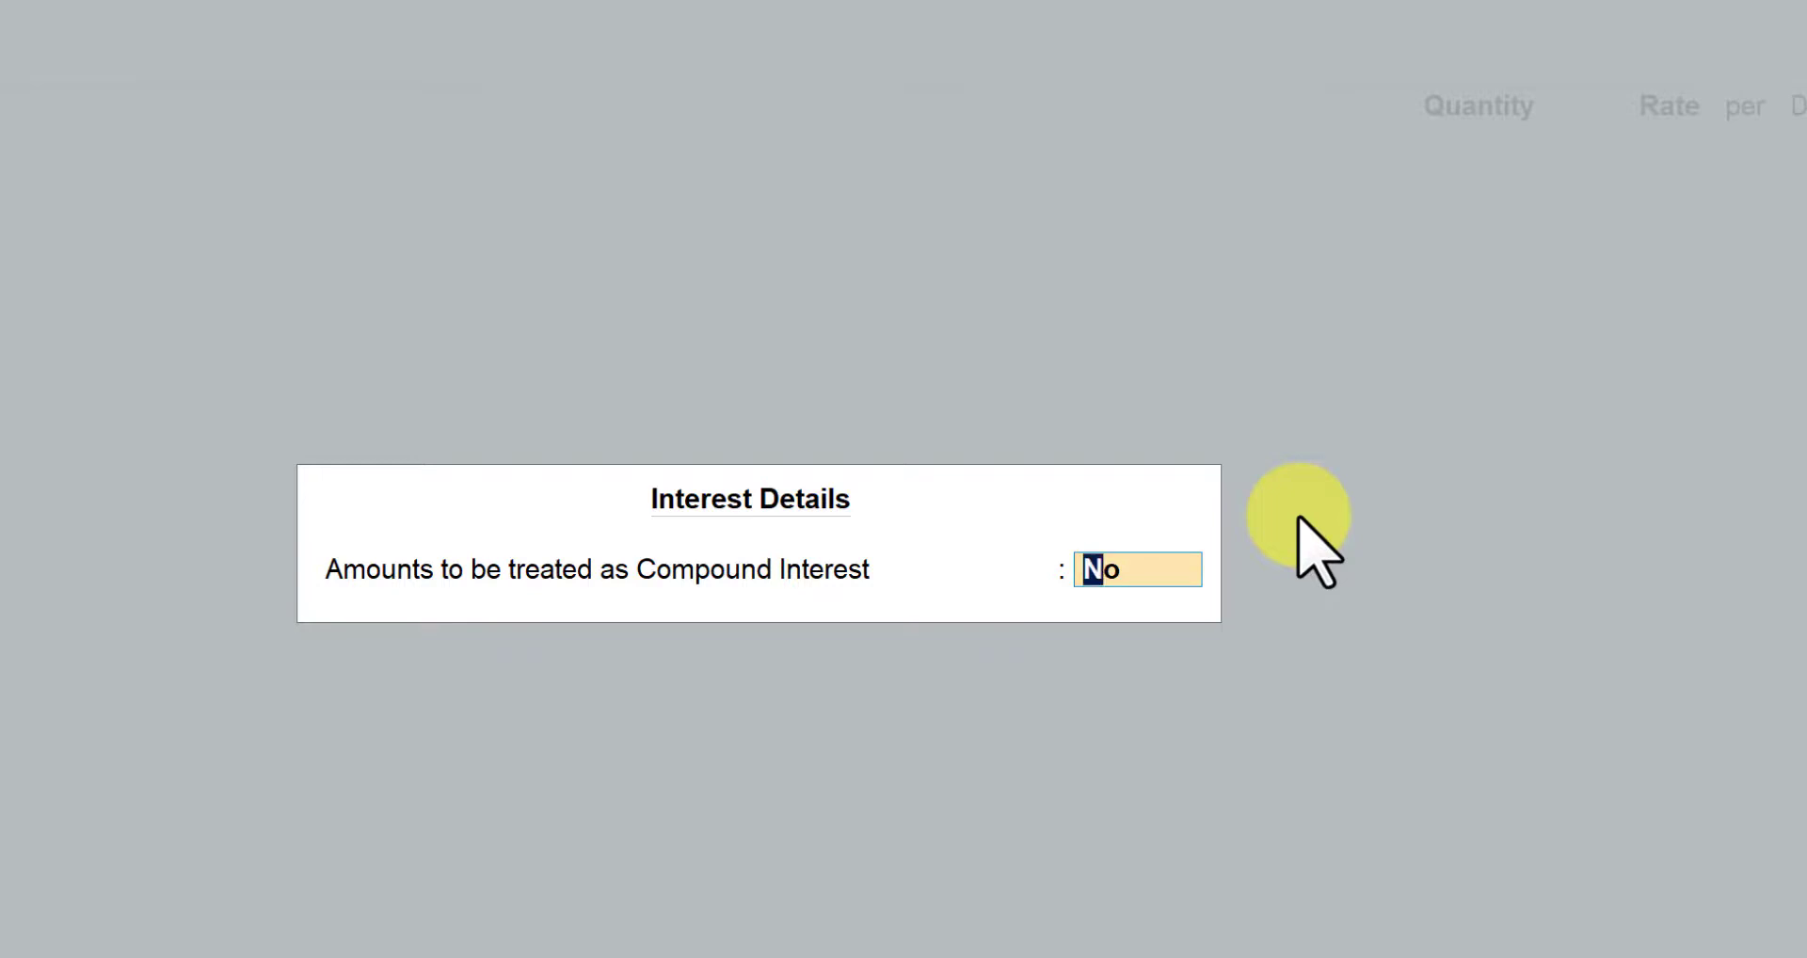
{"action": "type", "text": "n"}
{"action": "key", "text": "Return"}
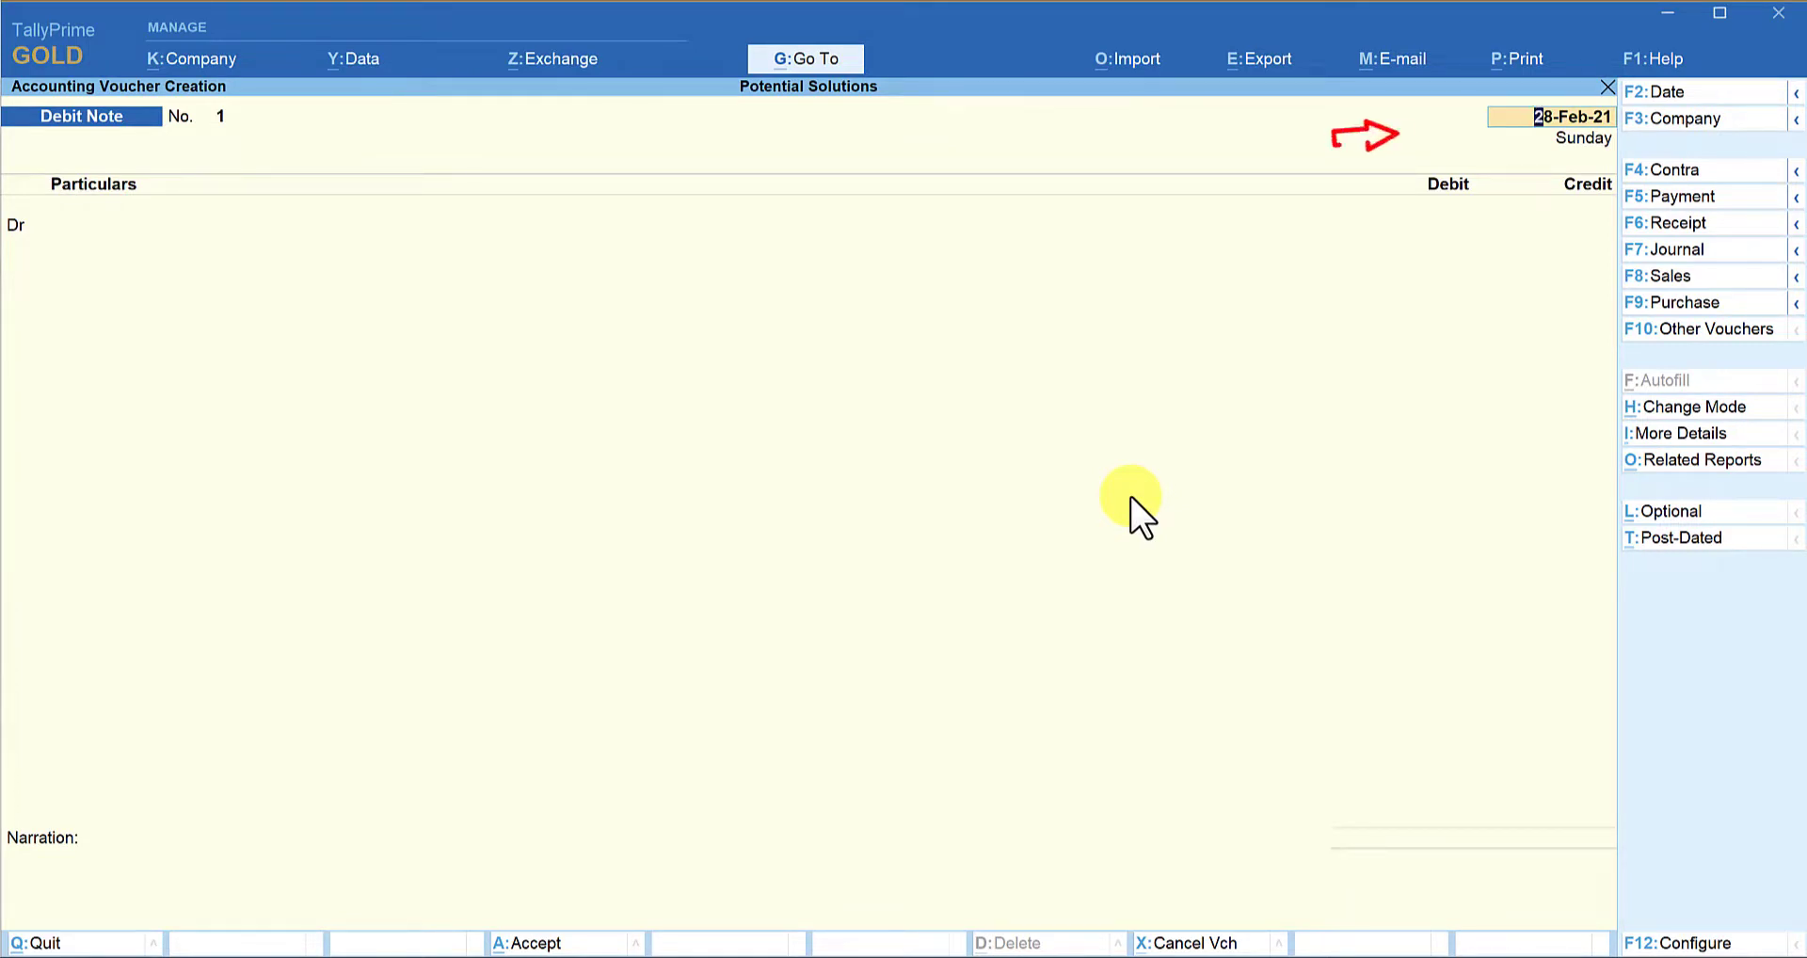
Keep the date 28-Feb-21, debit the Fourth Estate ledger and select interest bill 15 for it
{"action": "key", "text": "Return"}
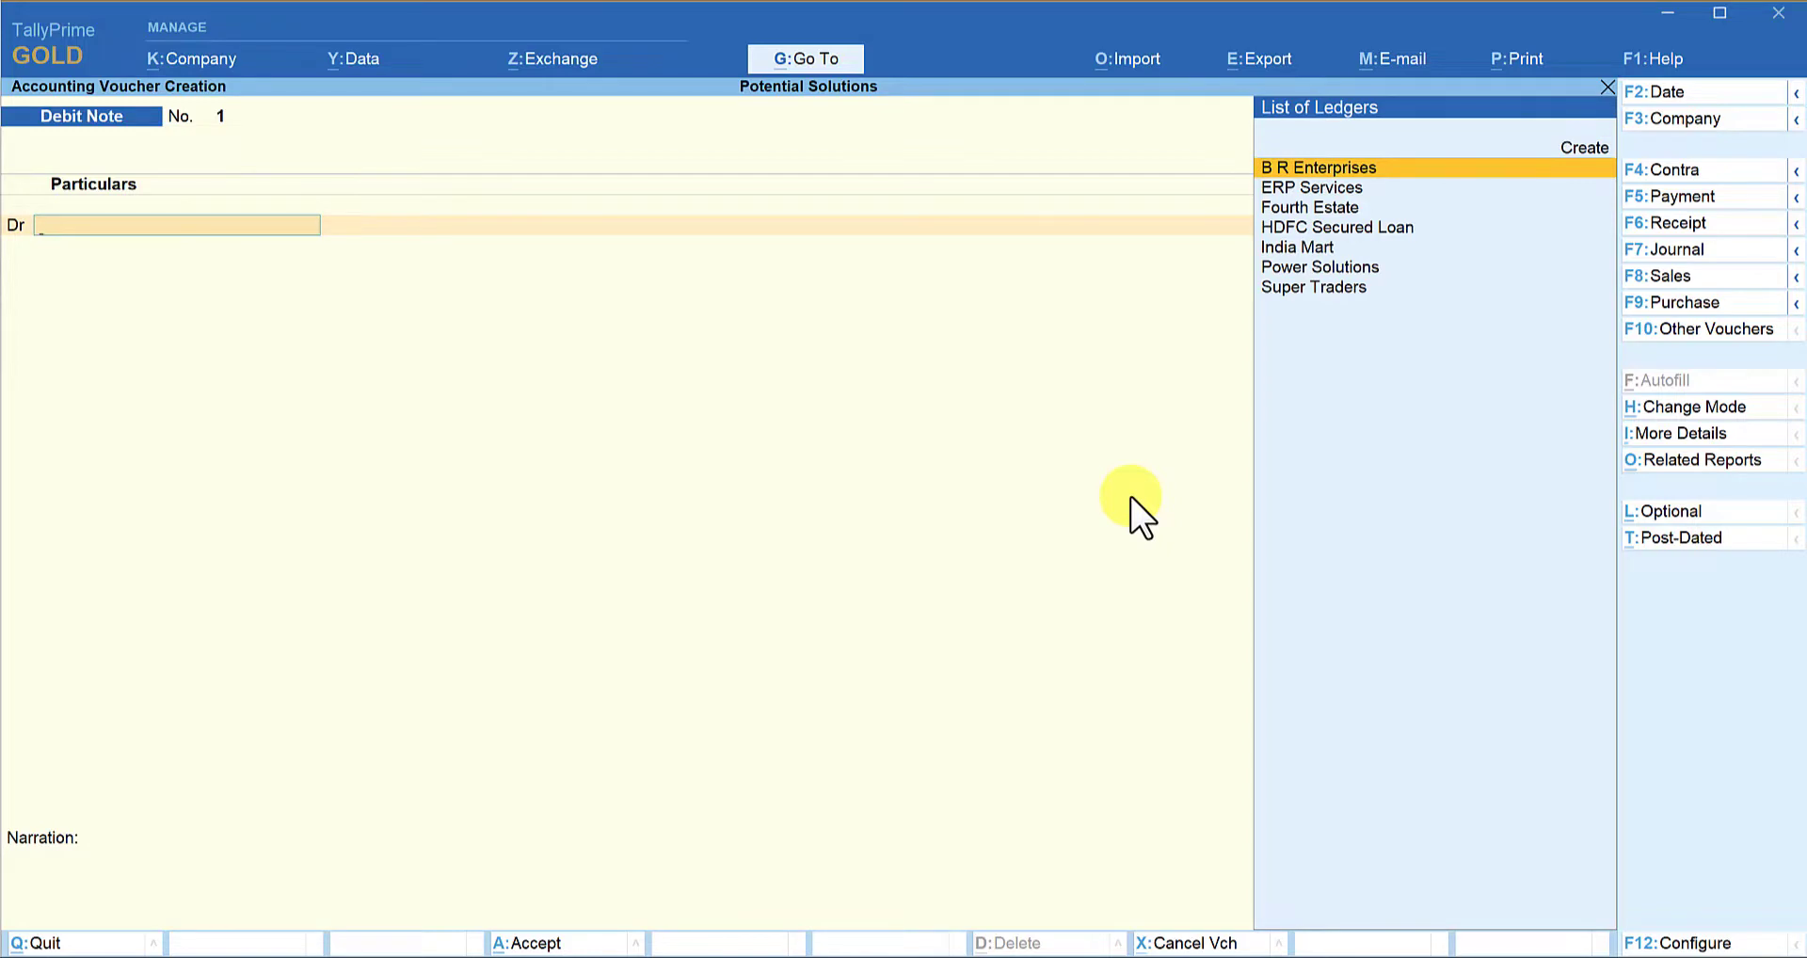
{"action": "key", "text": "Down"}
{"action": "key", "text": "Down"}
{"action": "key", "text": "Down"}
{"action": "key", "text": "Up"}
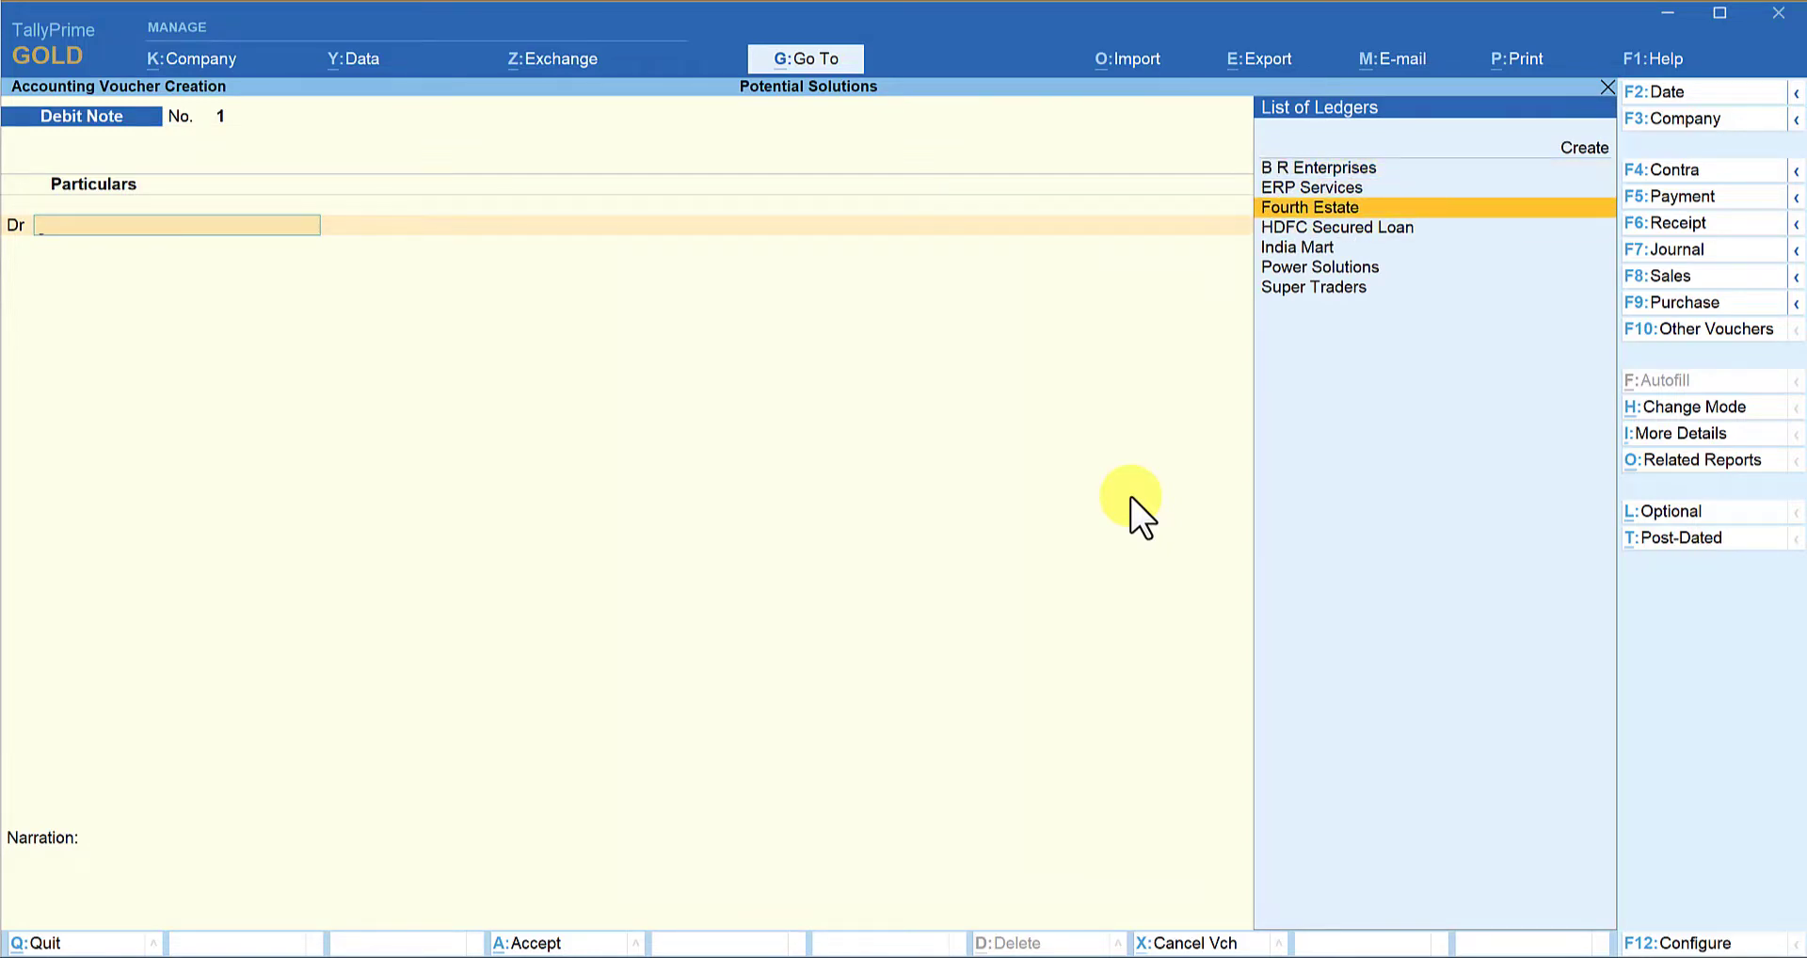
{"action": "key", "text": "Return"}
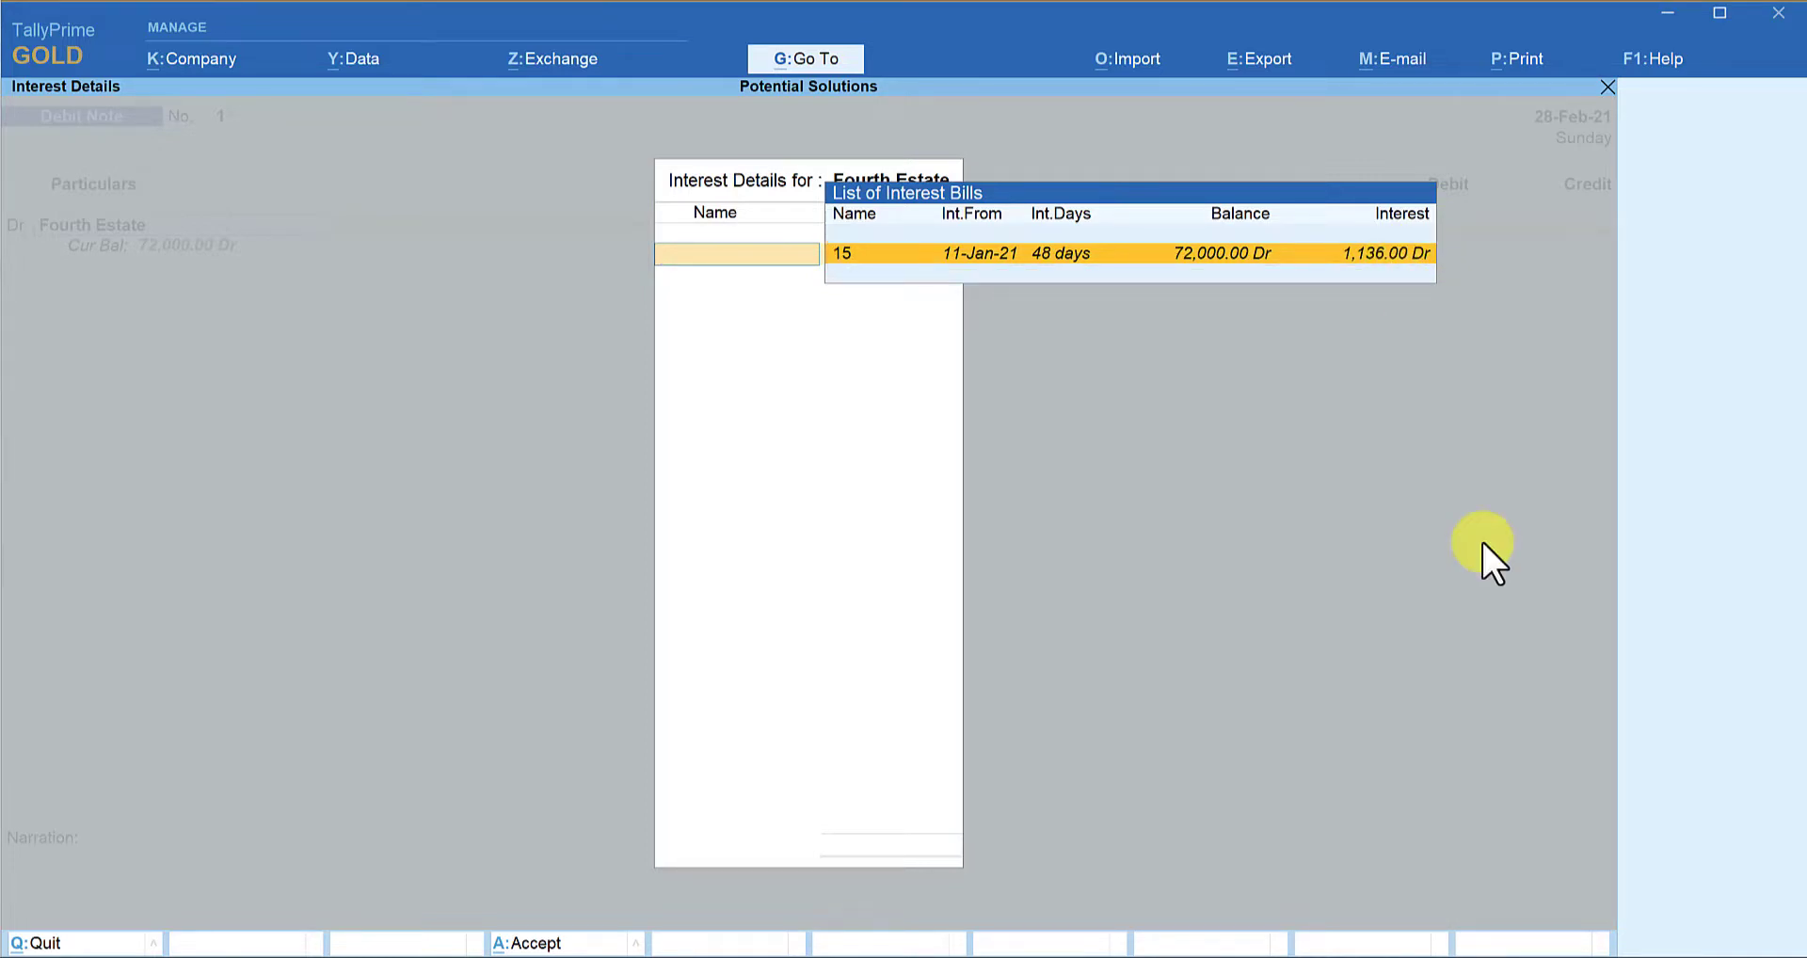
{"action": "key", "text": "Return"}
{"action": "key", "text": "Return"}
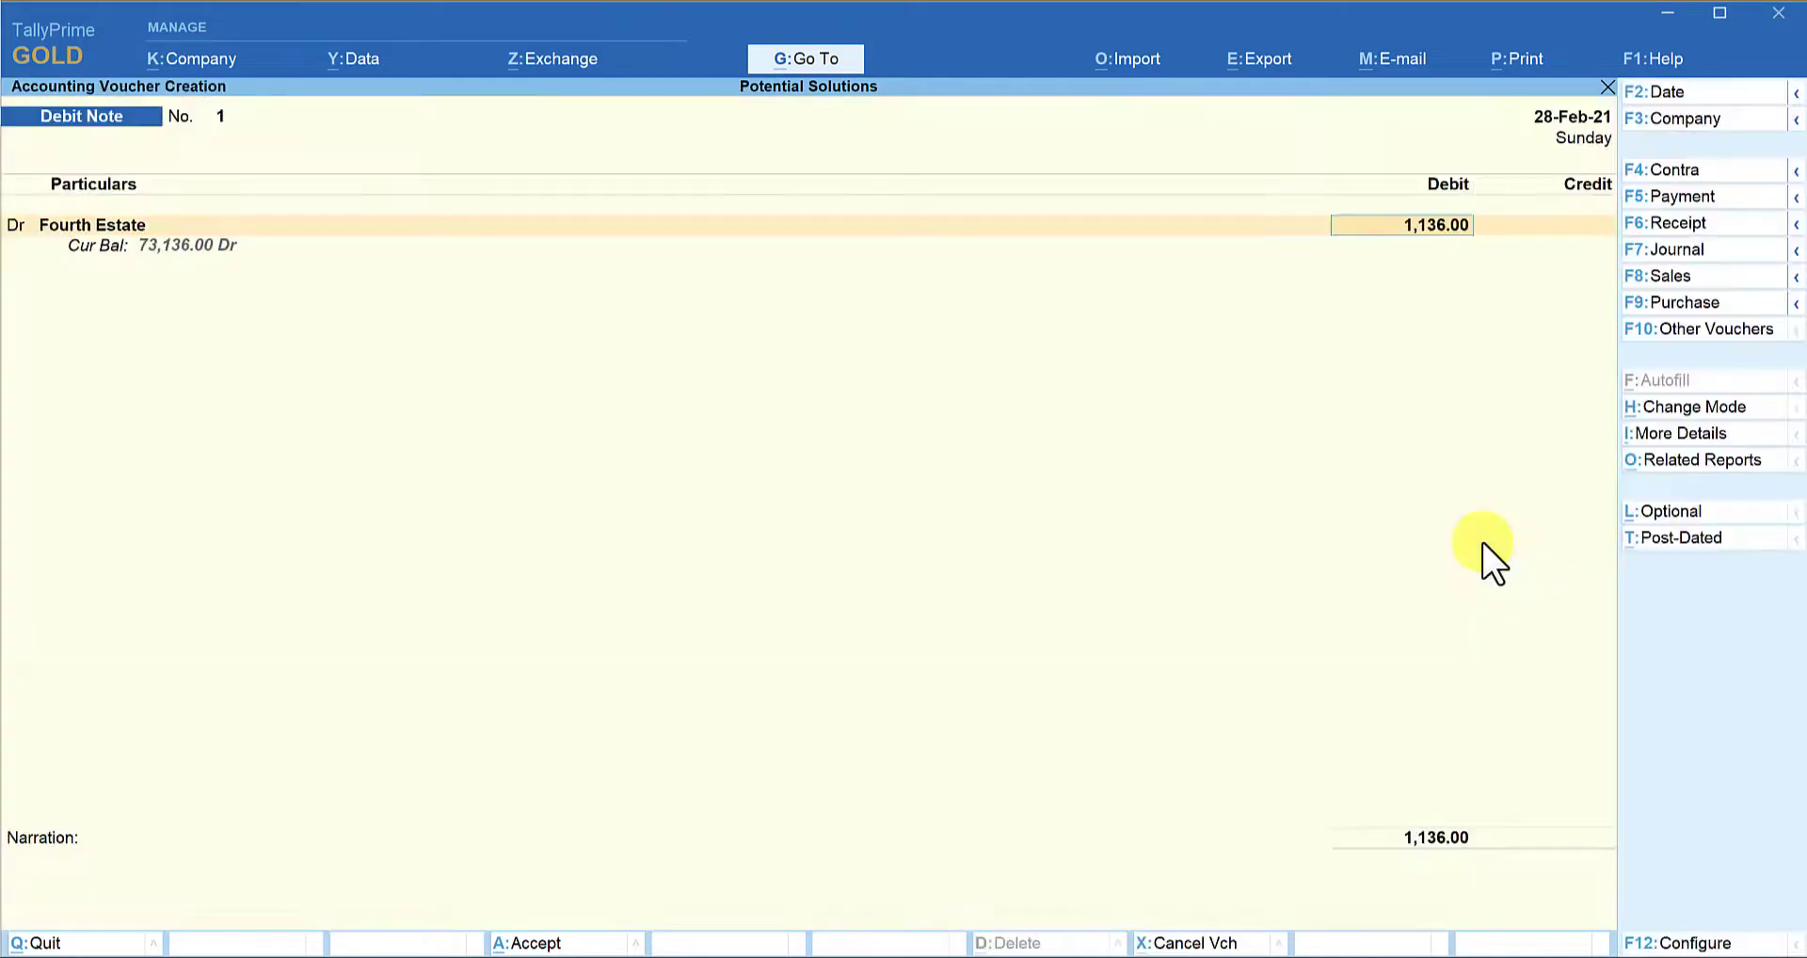
Accept the 1,136.00 debit and allocate it in the bill-wise details as New Ref "Int Charges"
{"action": "key", "text": "Return"}
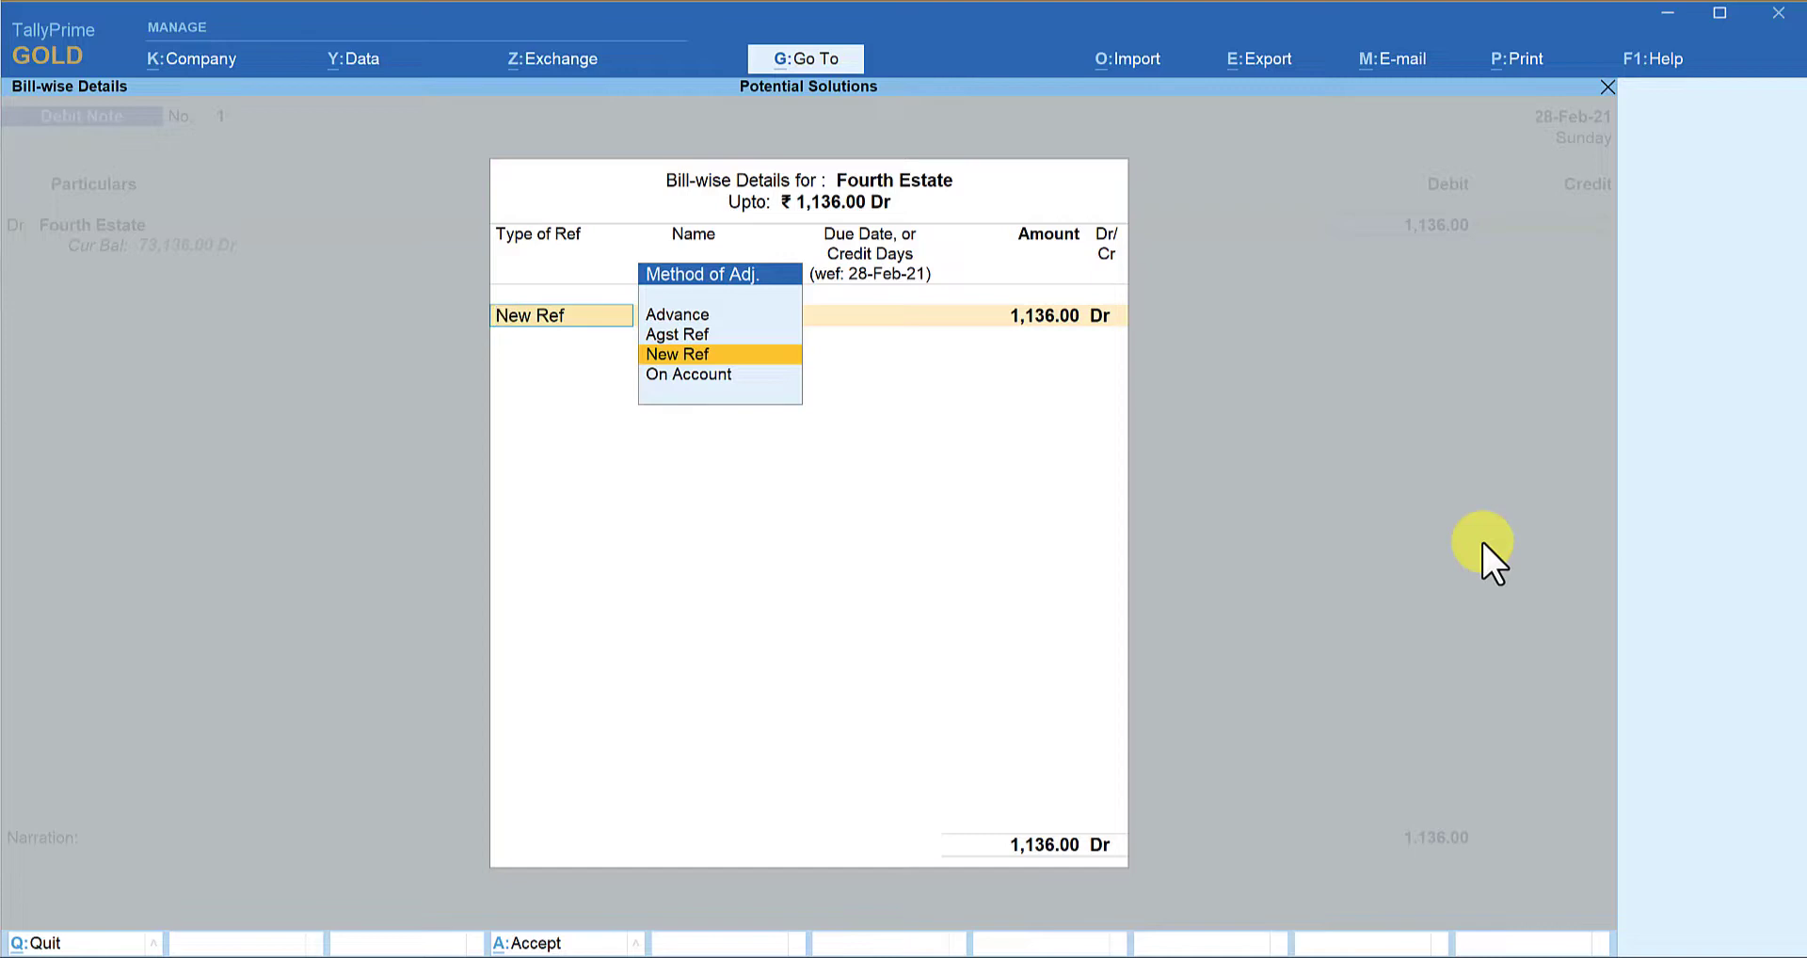
{"action": "key", "text": "Return"}
{"action": "type", "text": "Int Charg"}
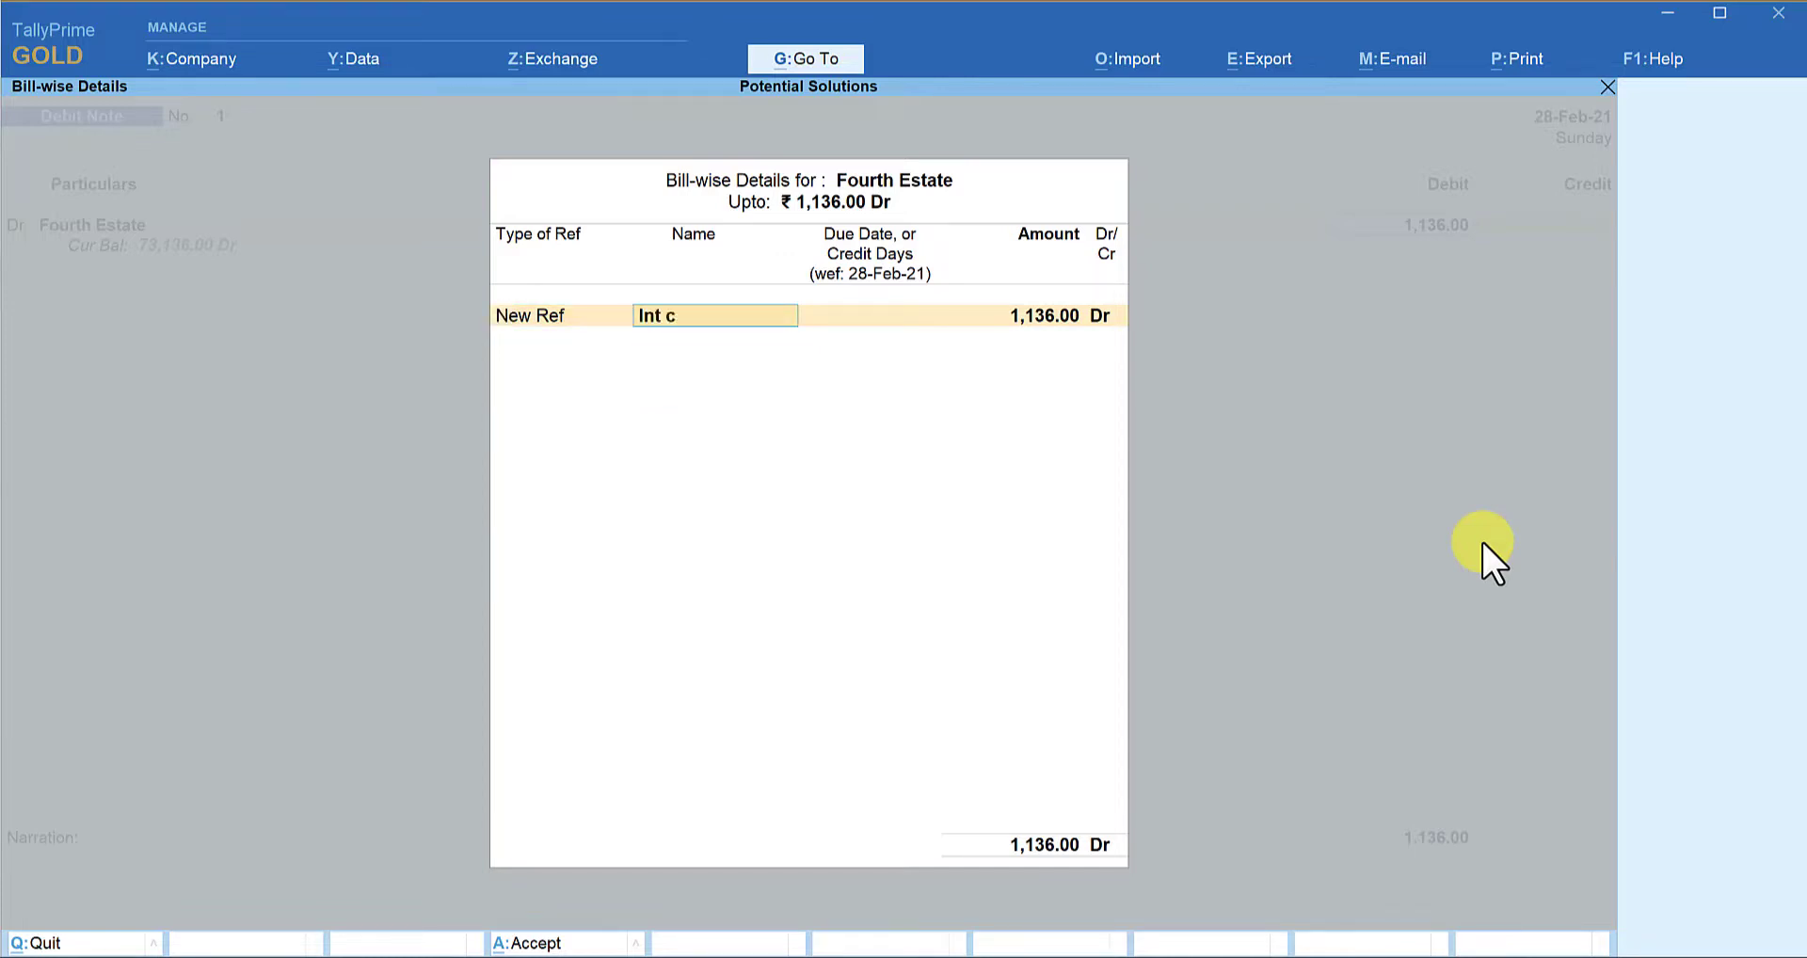
{"action": "type", "text": "es"}
{"action": "key", "text": "Return"}
{"action": "key", "text": "Return"}
{"action": "key", "text": "Return"}
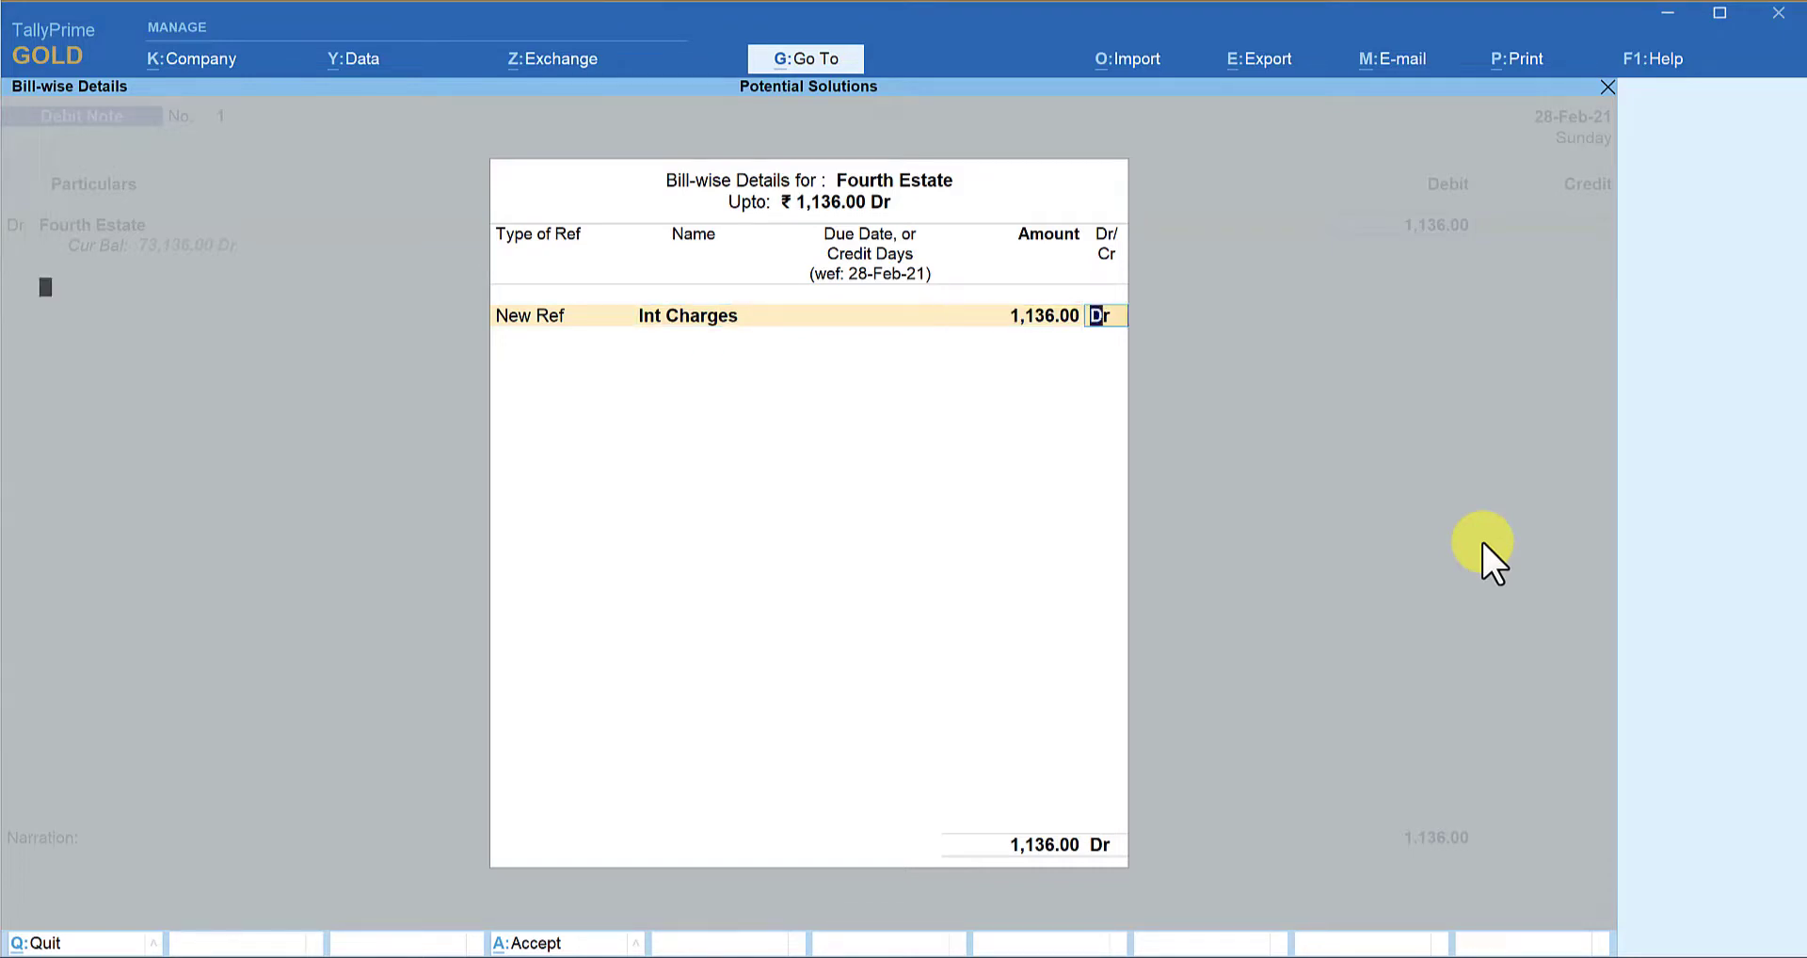
{"action": "key", "text": "Return"}
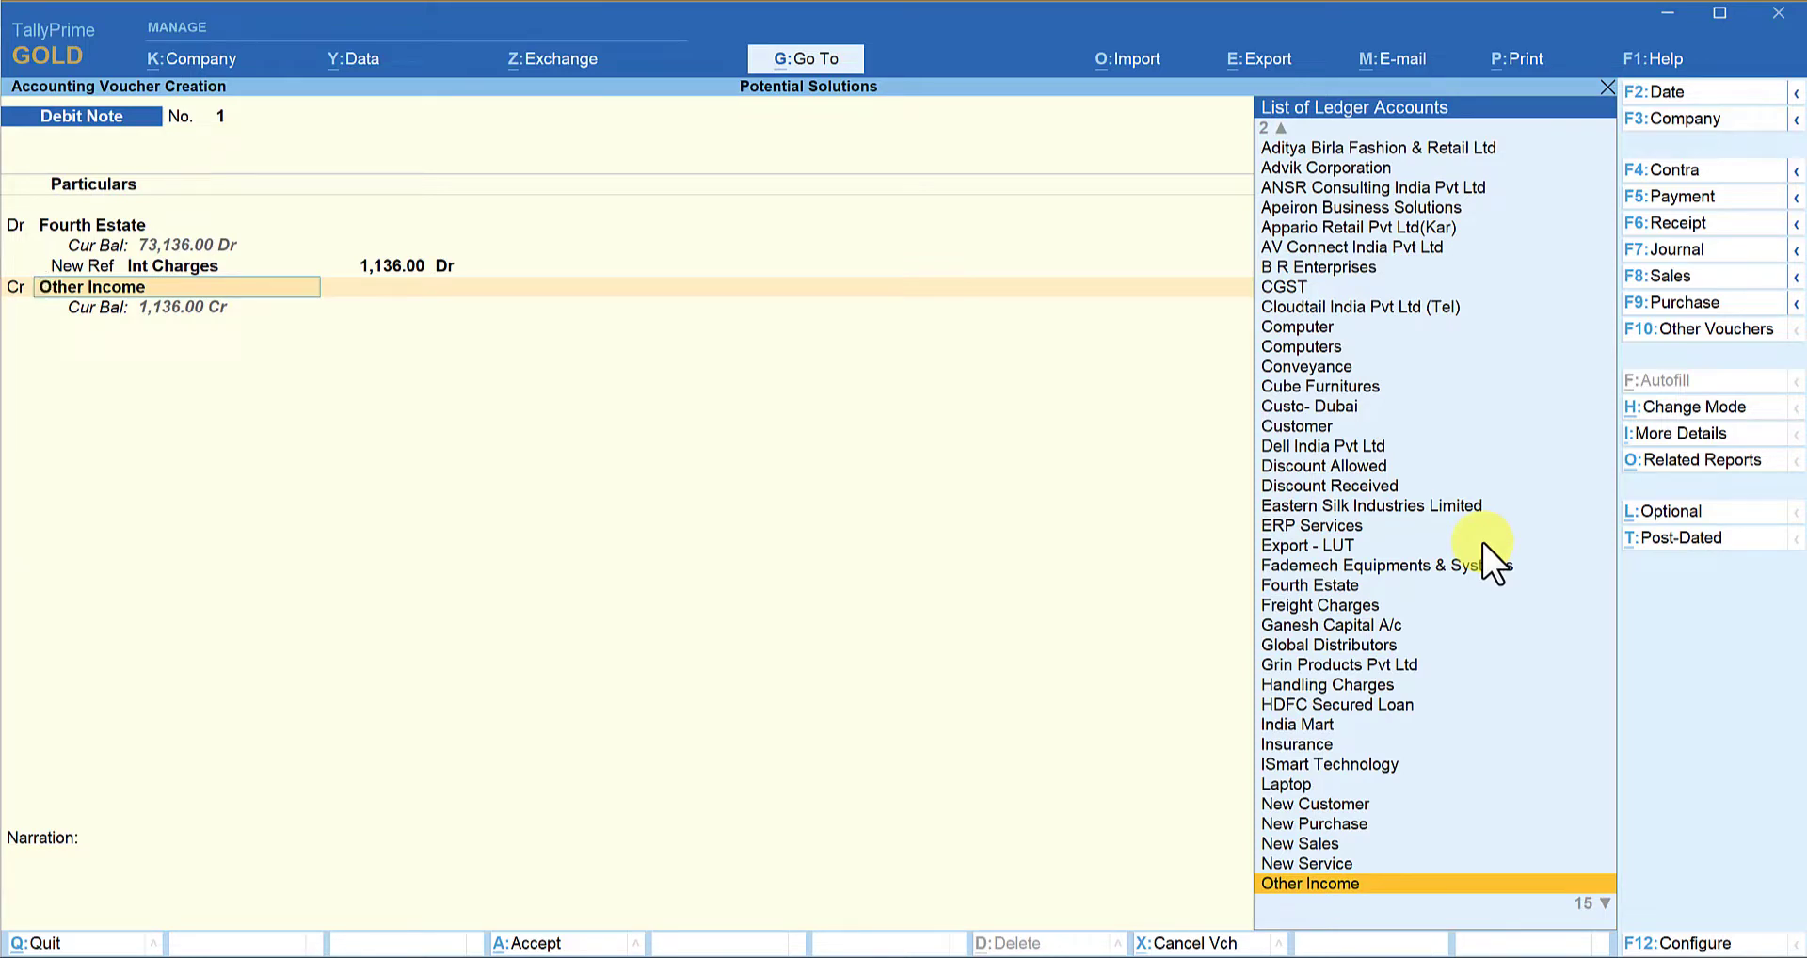
Credit Other Income with 1,136.00 and save the debit note without a narration
{"action": "key", "text": "Return"}
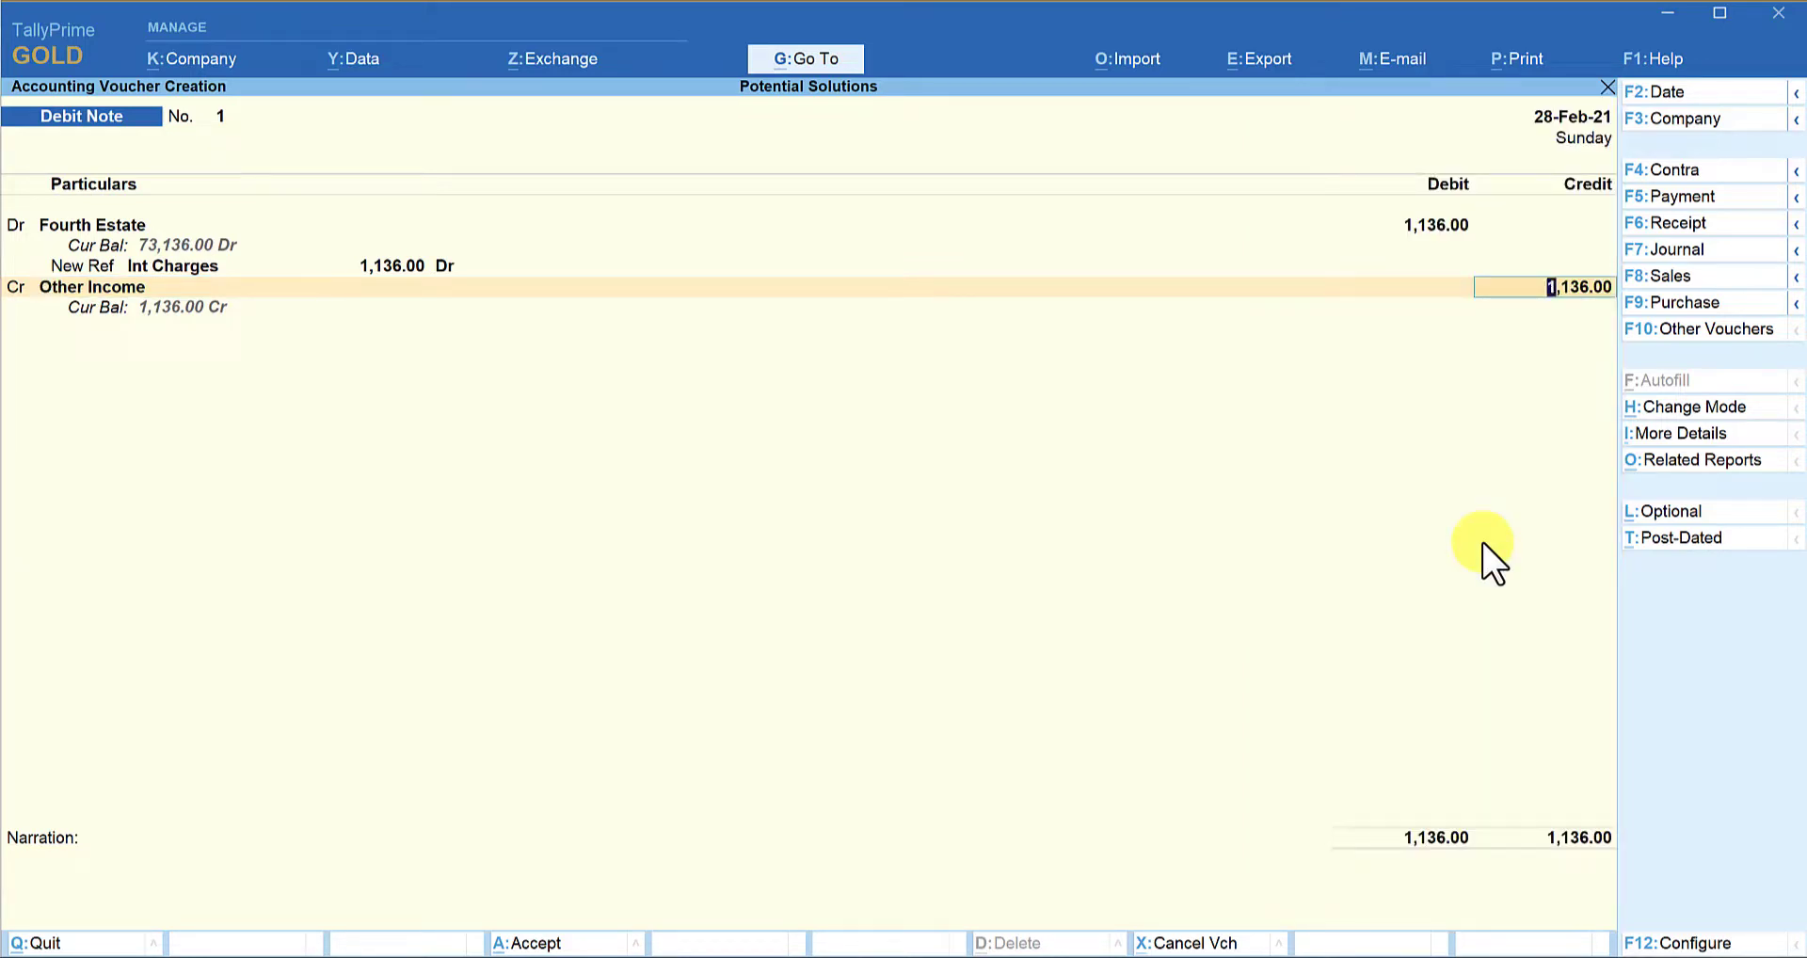
{"action": "key", "text": "Return"}
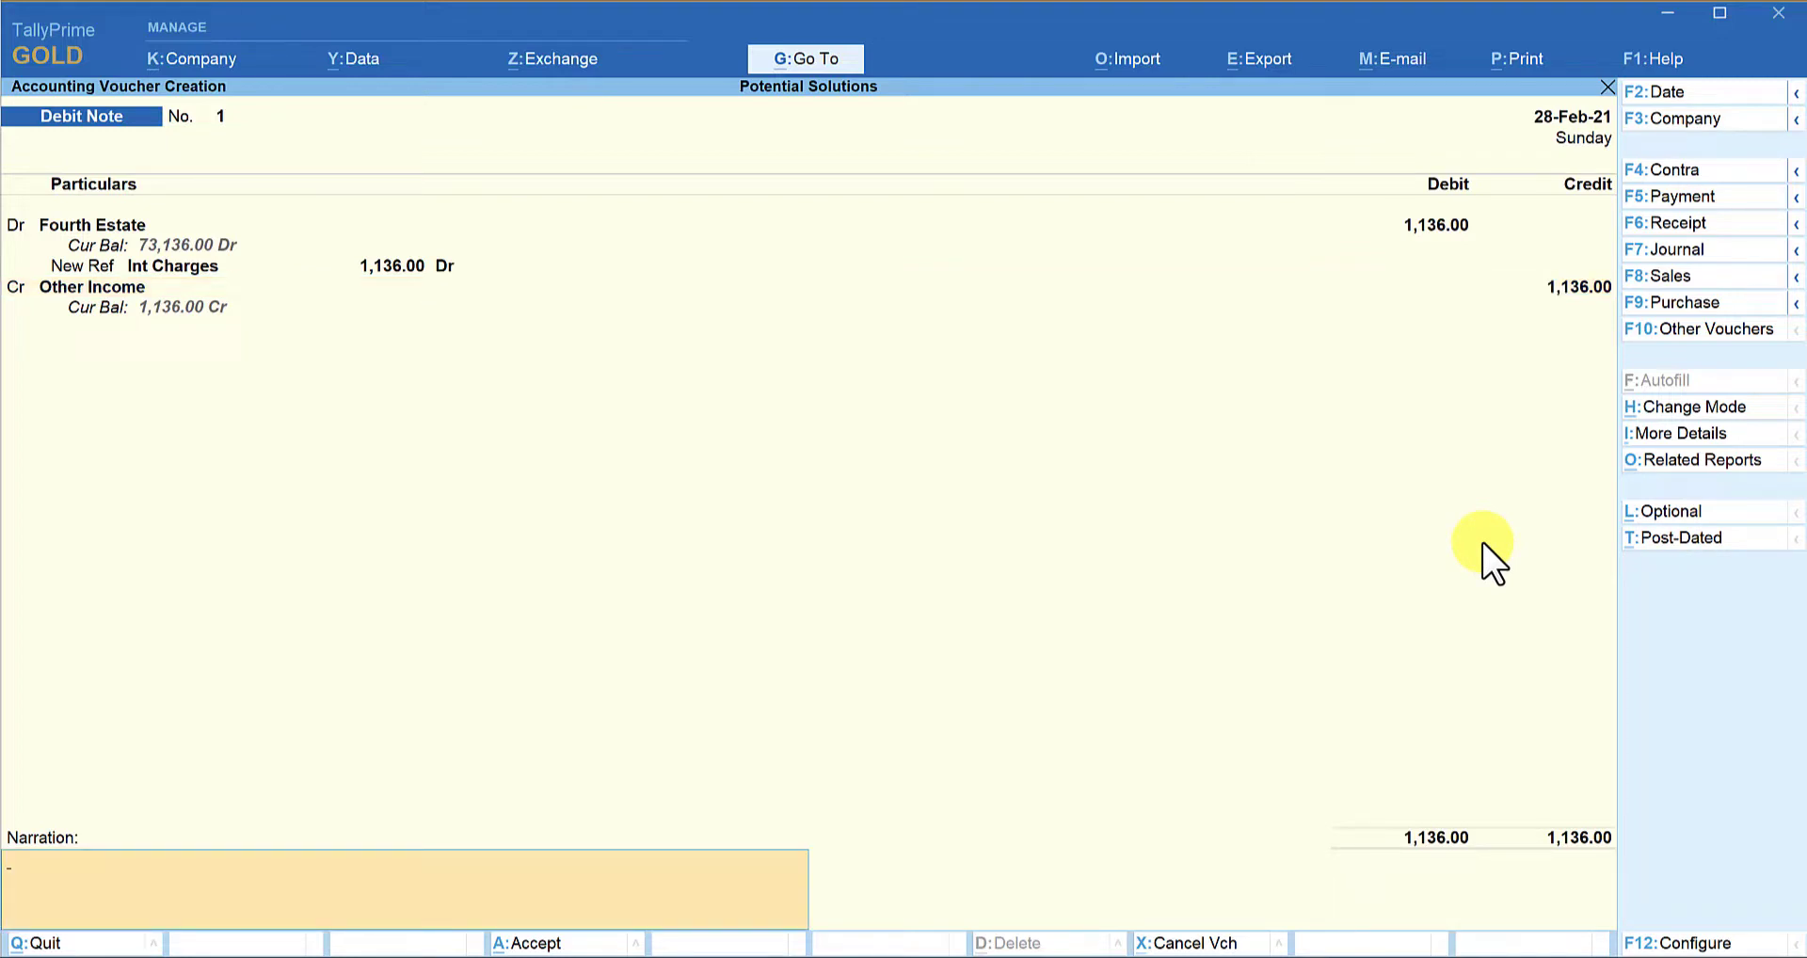
{"action": "key", "text": "Return"}
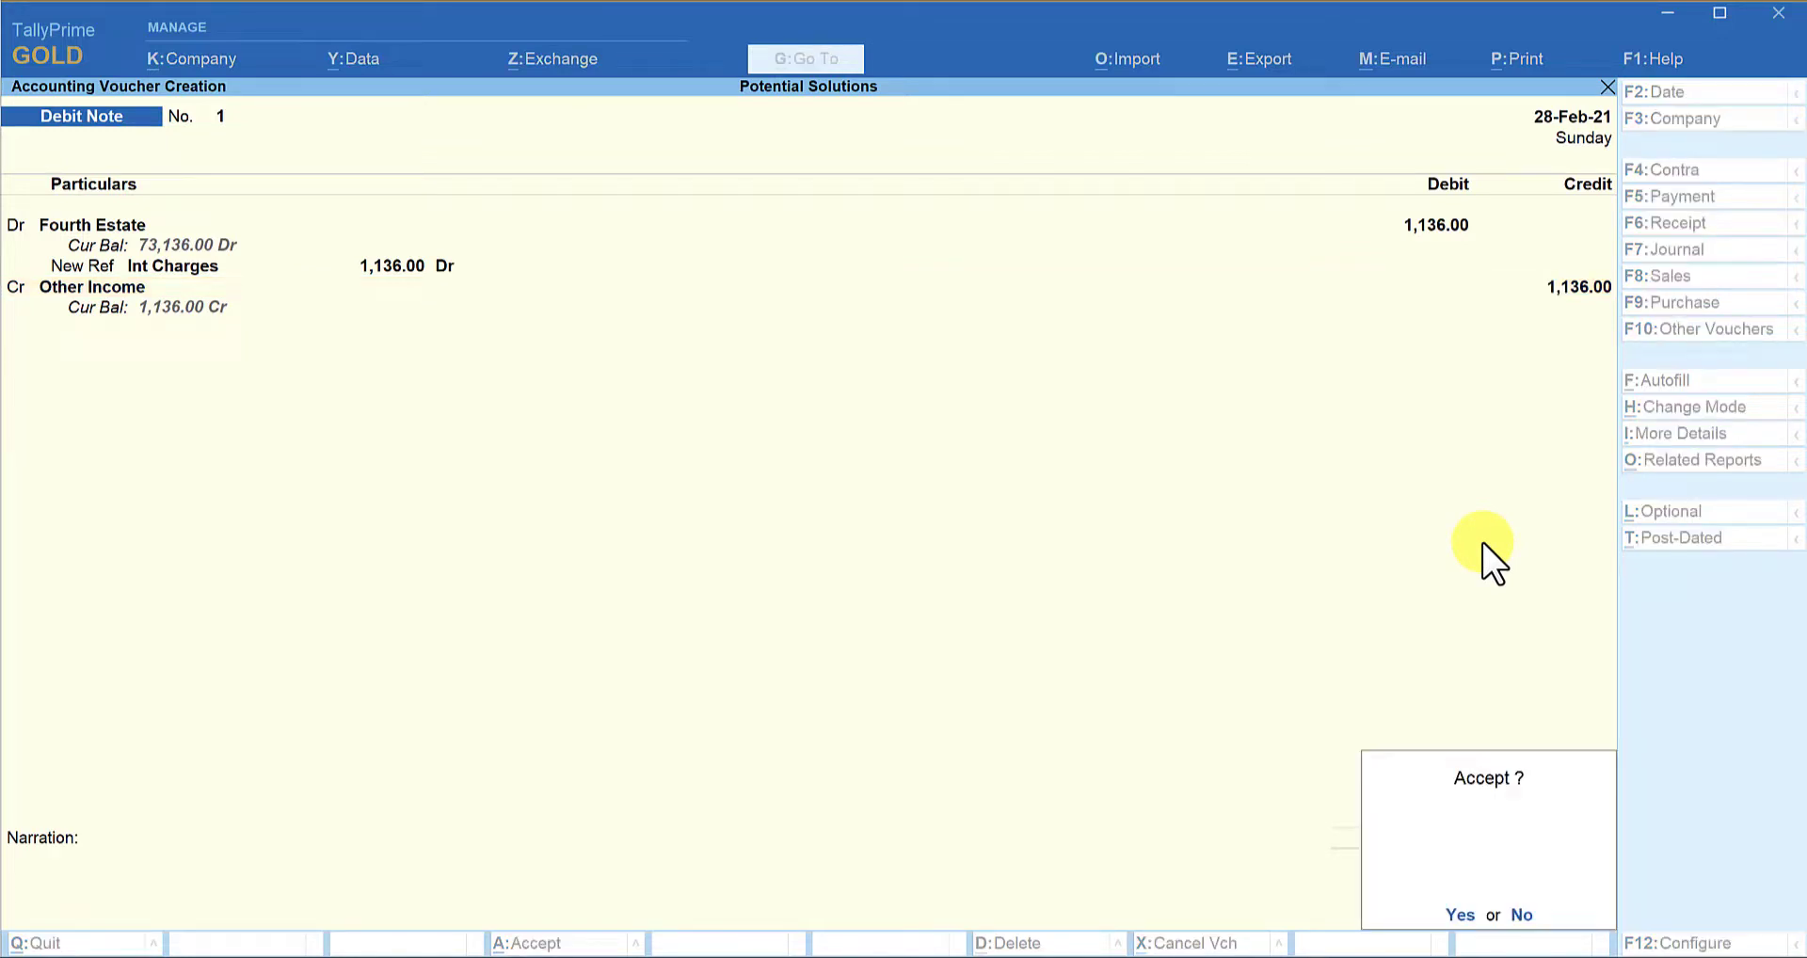
{"action": "key", "text": "Return"}
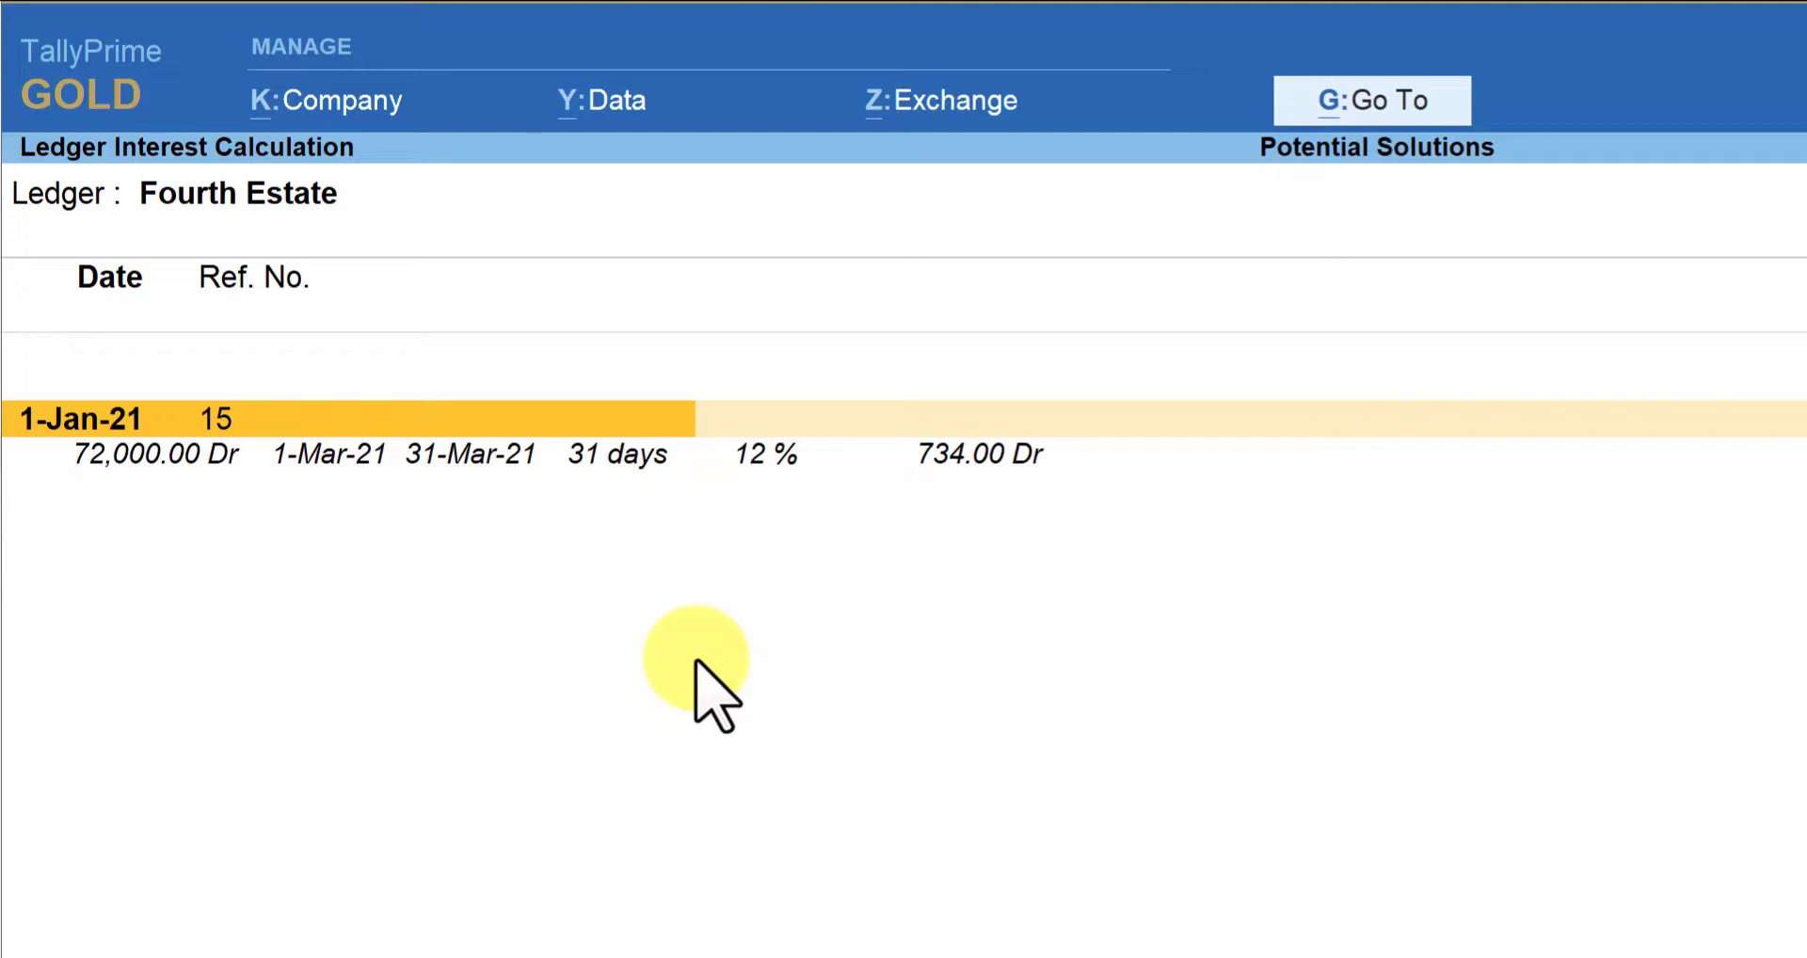
Open the Ledger Outstandings report for Fourth Estate and show it in detailed form
{"action": "left_click", "coordinate": [1369, 100]}
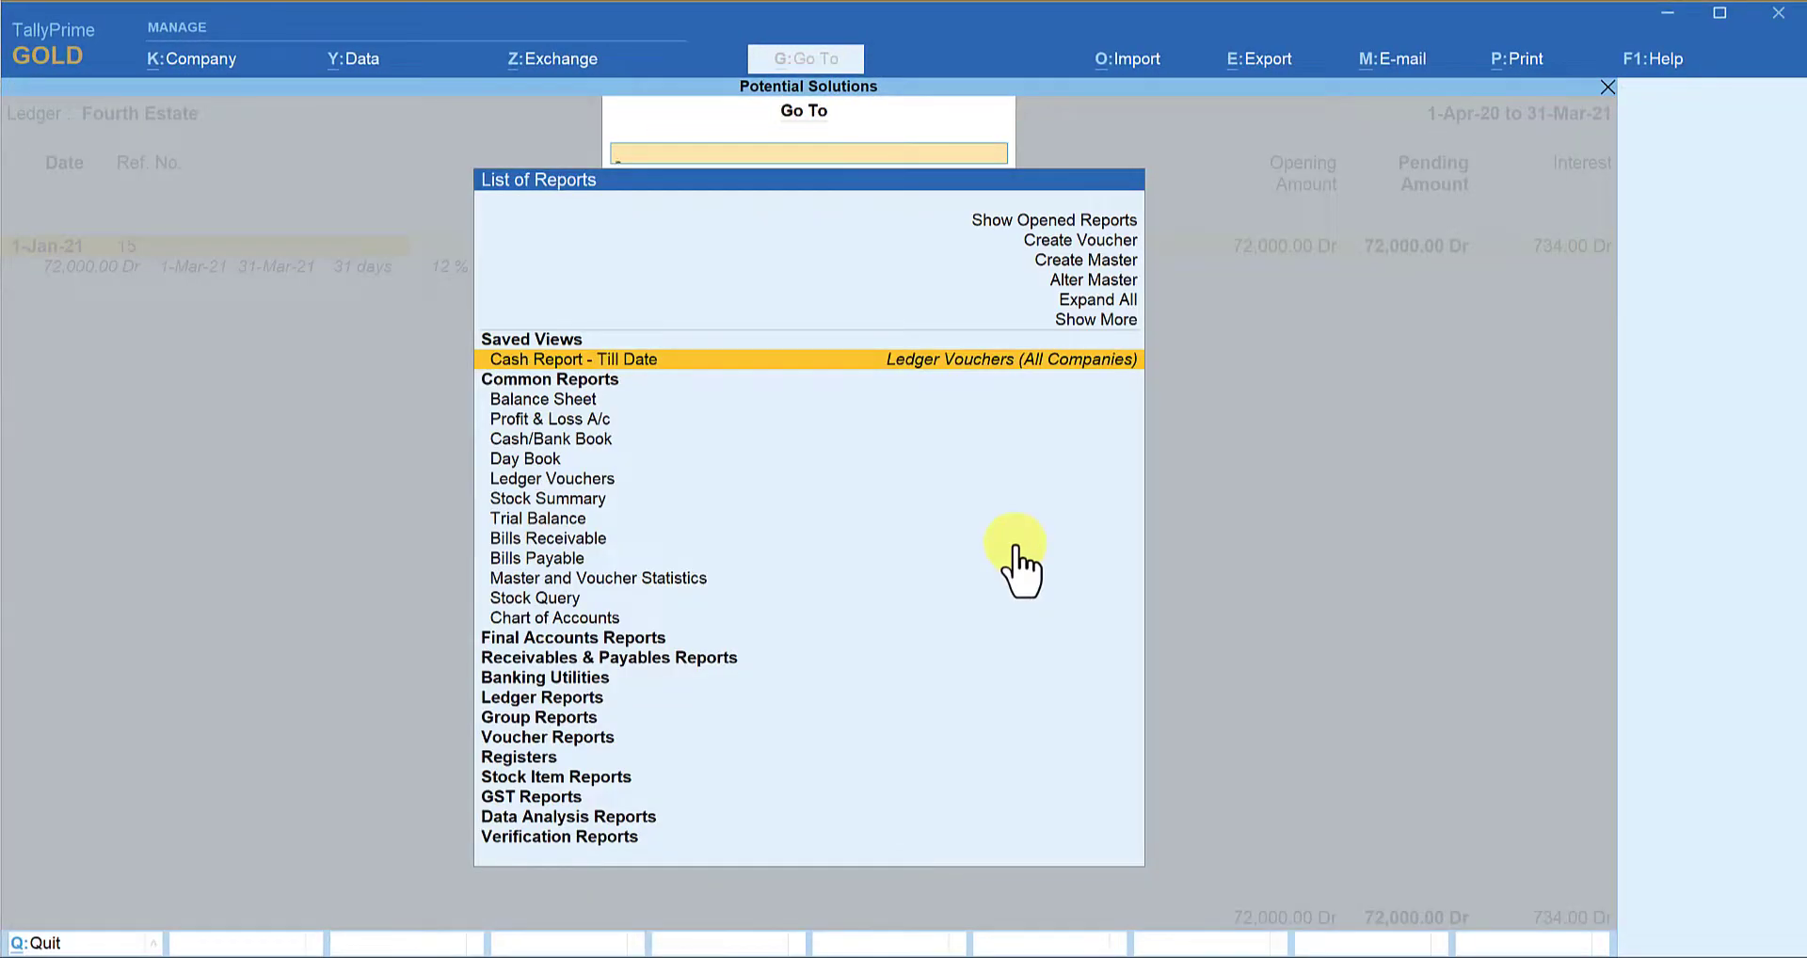
{"action": "type", "text": "Outs"}
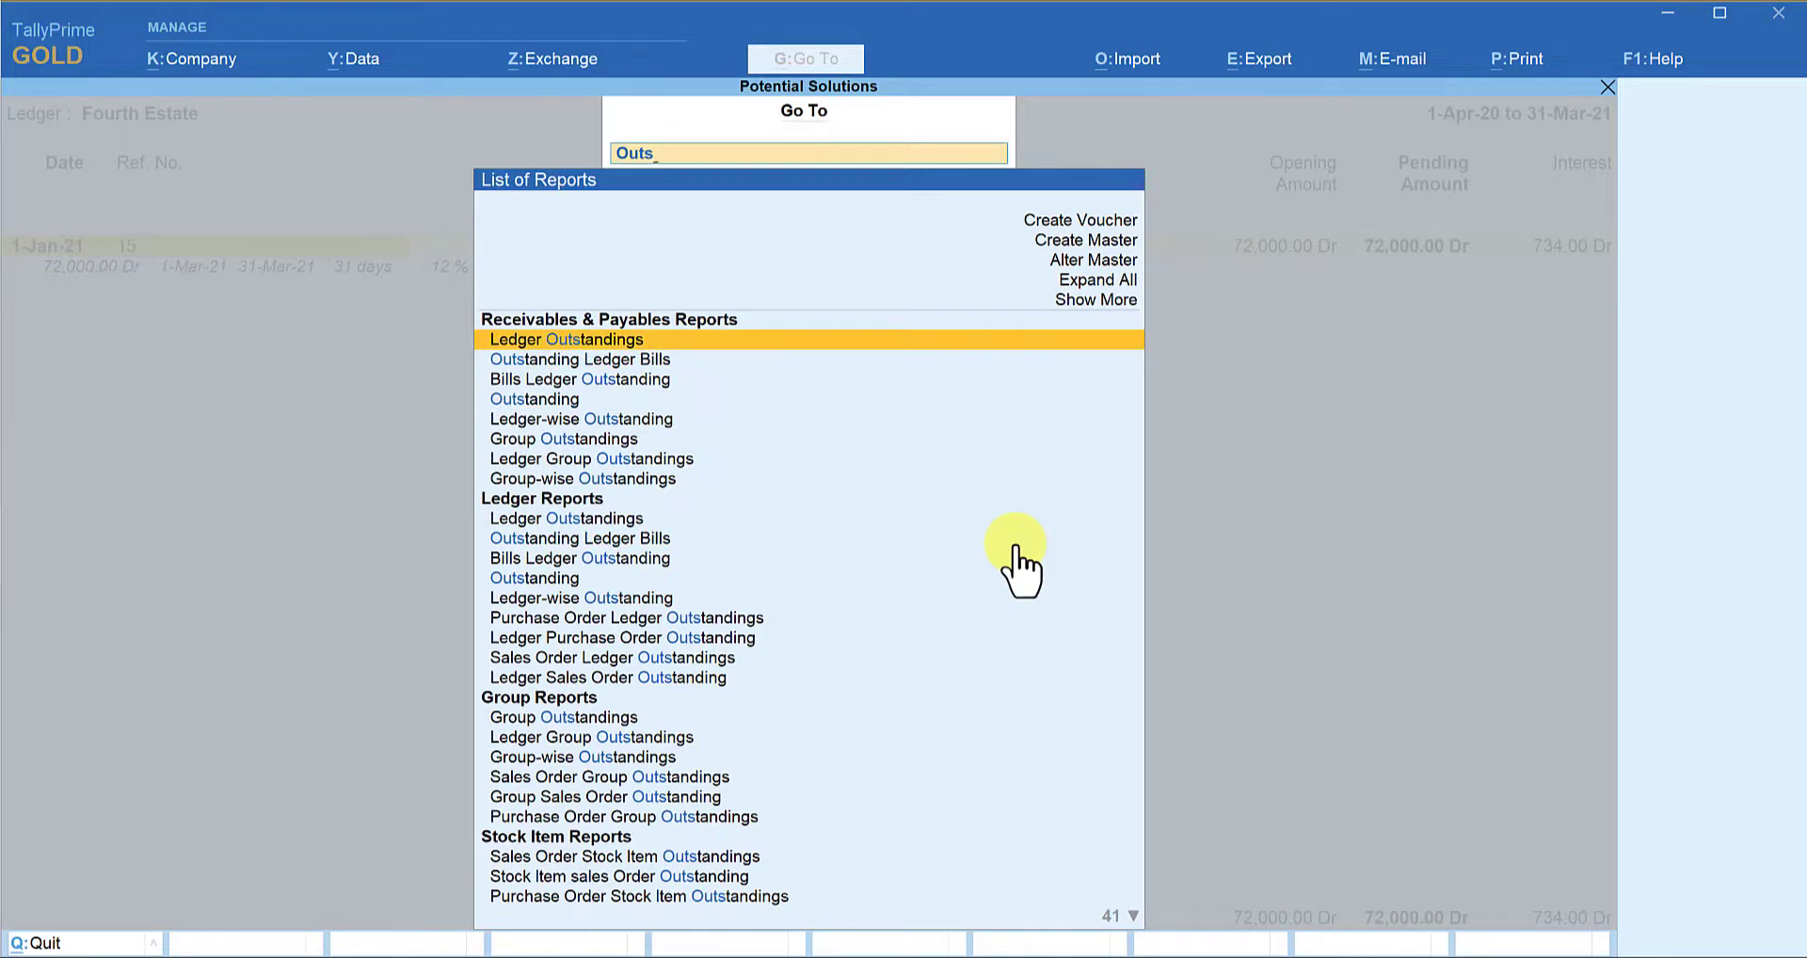
{"action": "key", "text": "Return"}
{"action": "key", "text": "Down"}
{"action": "key", "text": "Down"}
{"action": "key", "text": "Down"}
{"action": "key", "text": "Down"}
{"action": "key", "text": "Down"}
{"action": "key", "text": "Down"}
{"action": "key", "text": "Down"}
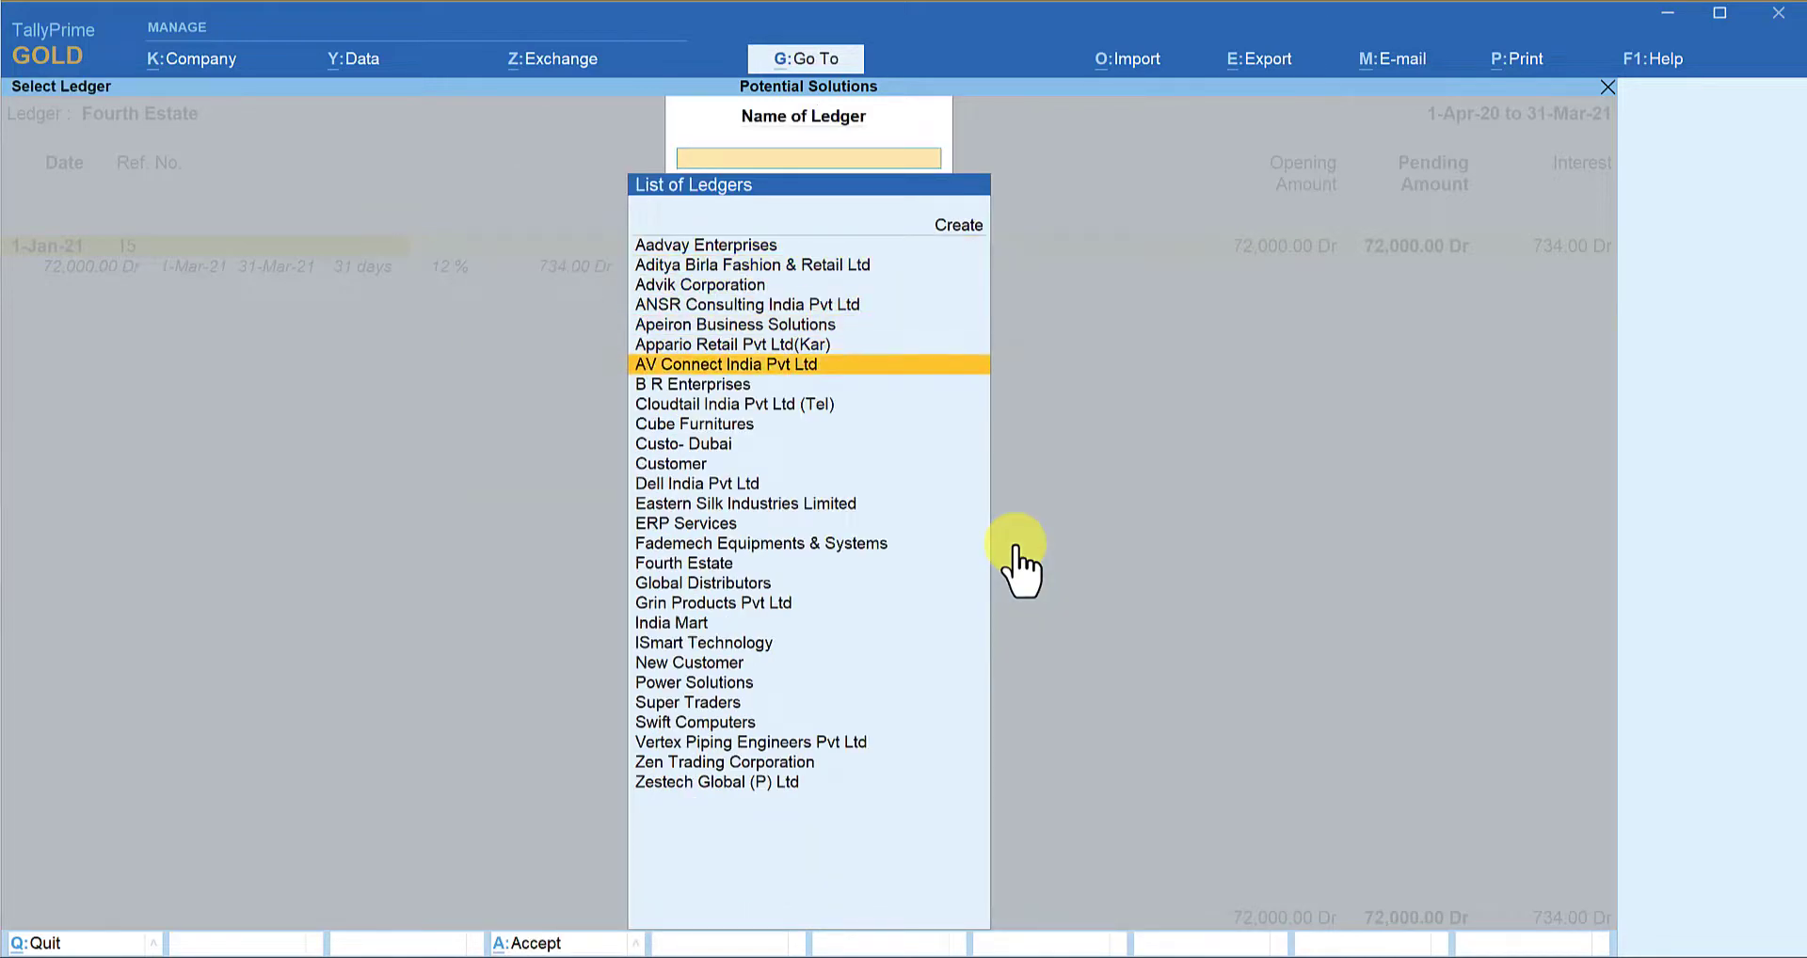
{"action": "key", "text": "Down"}
{"action": "key", "text": "Down"}
{"action": "key", "text": "Down"}
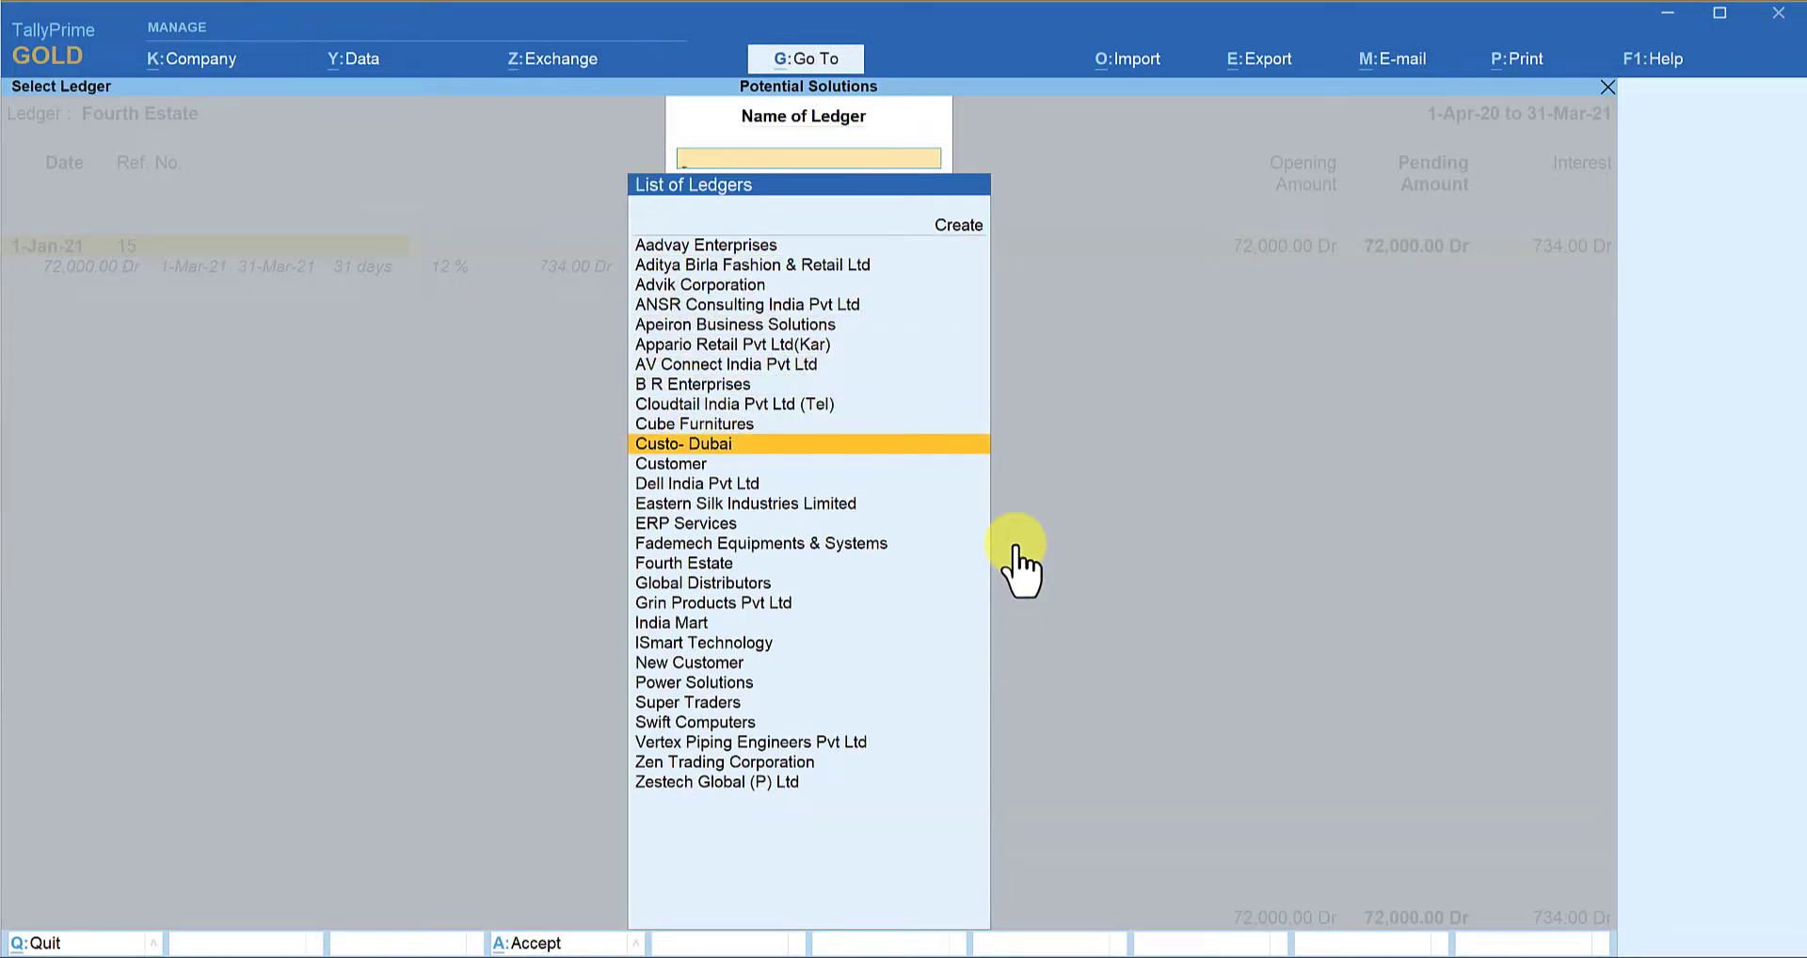
{"action": "key", "text": "Down"}
{"action": "key", "text": "Down"}
{"action": "key", "text": "Down"}
{"action": "key", "text": "Down"}
{"action": "key", "text": "Down"}
{"action": "key", "text": "Down"}
{"action": "key", "text": "Return"}
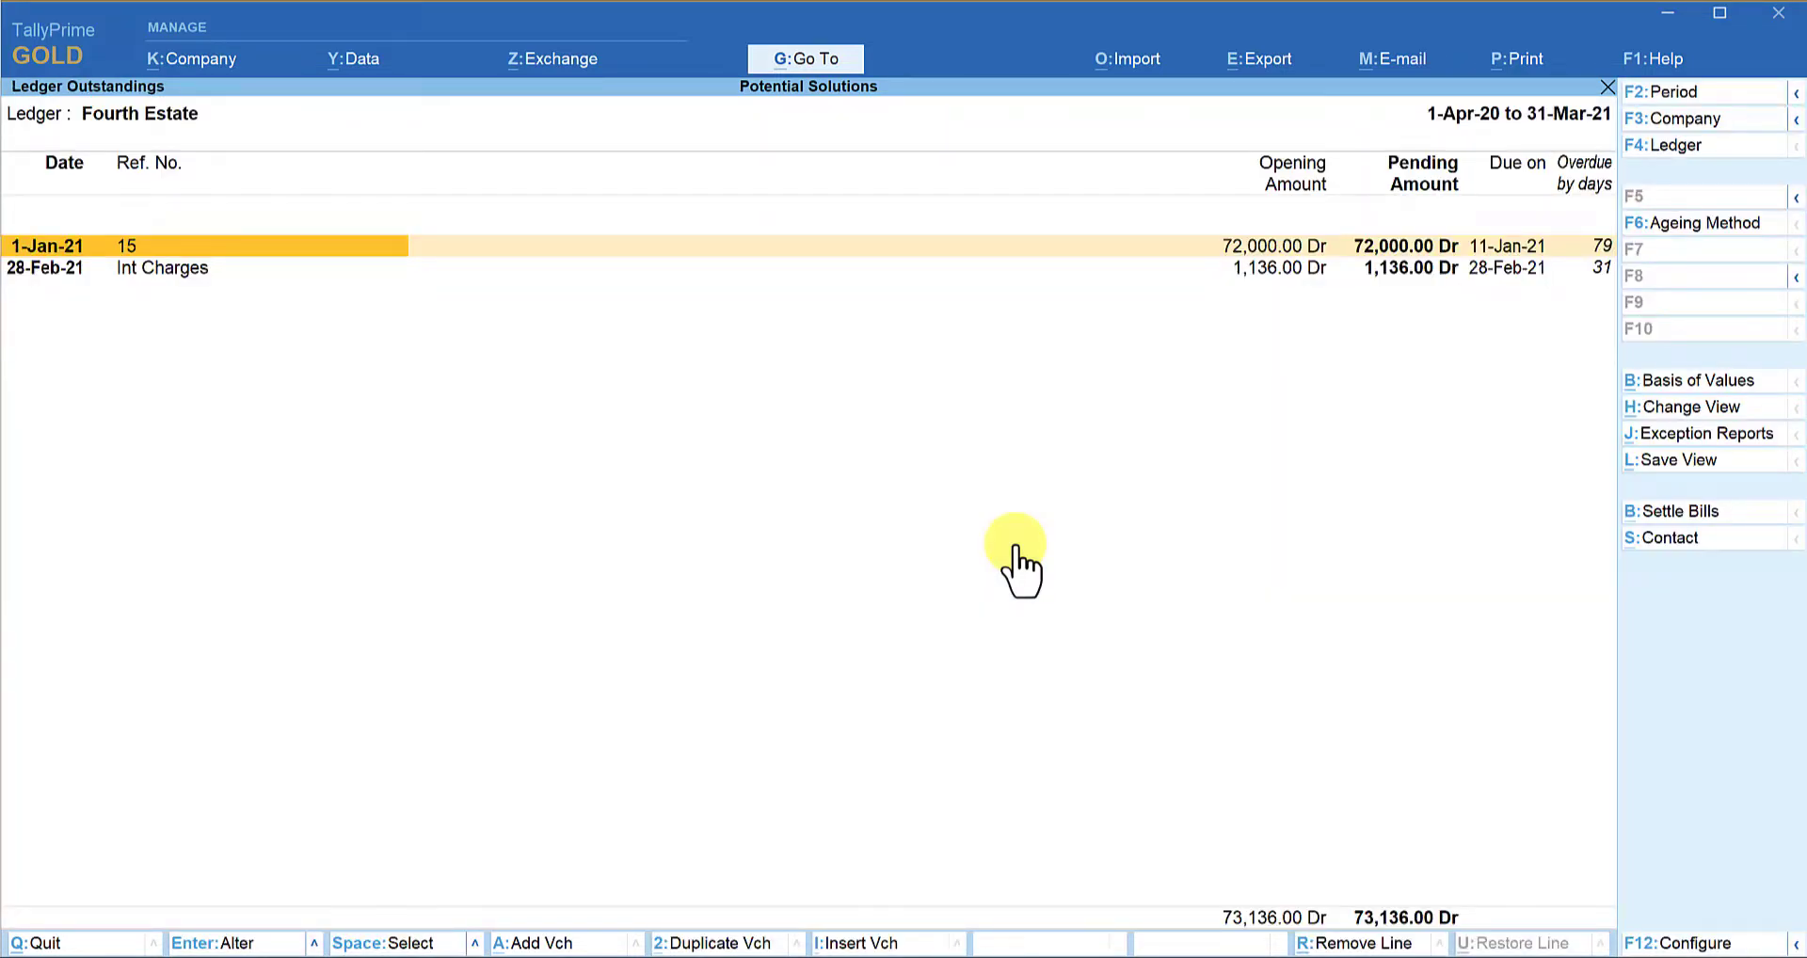
{"action": "key", "text": "alt+F5"}
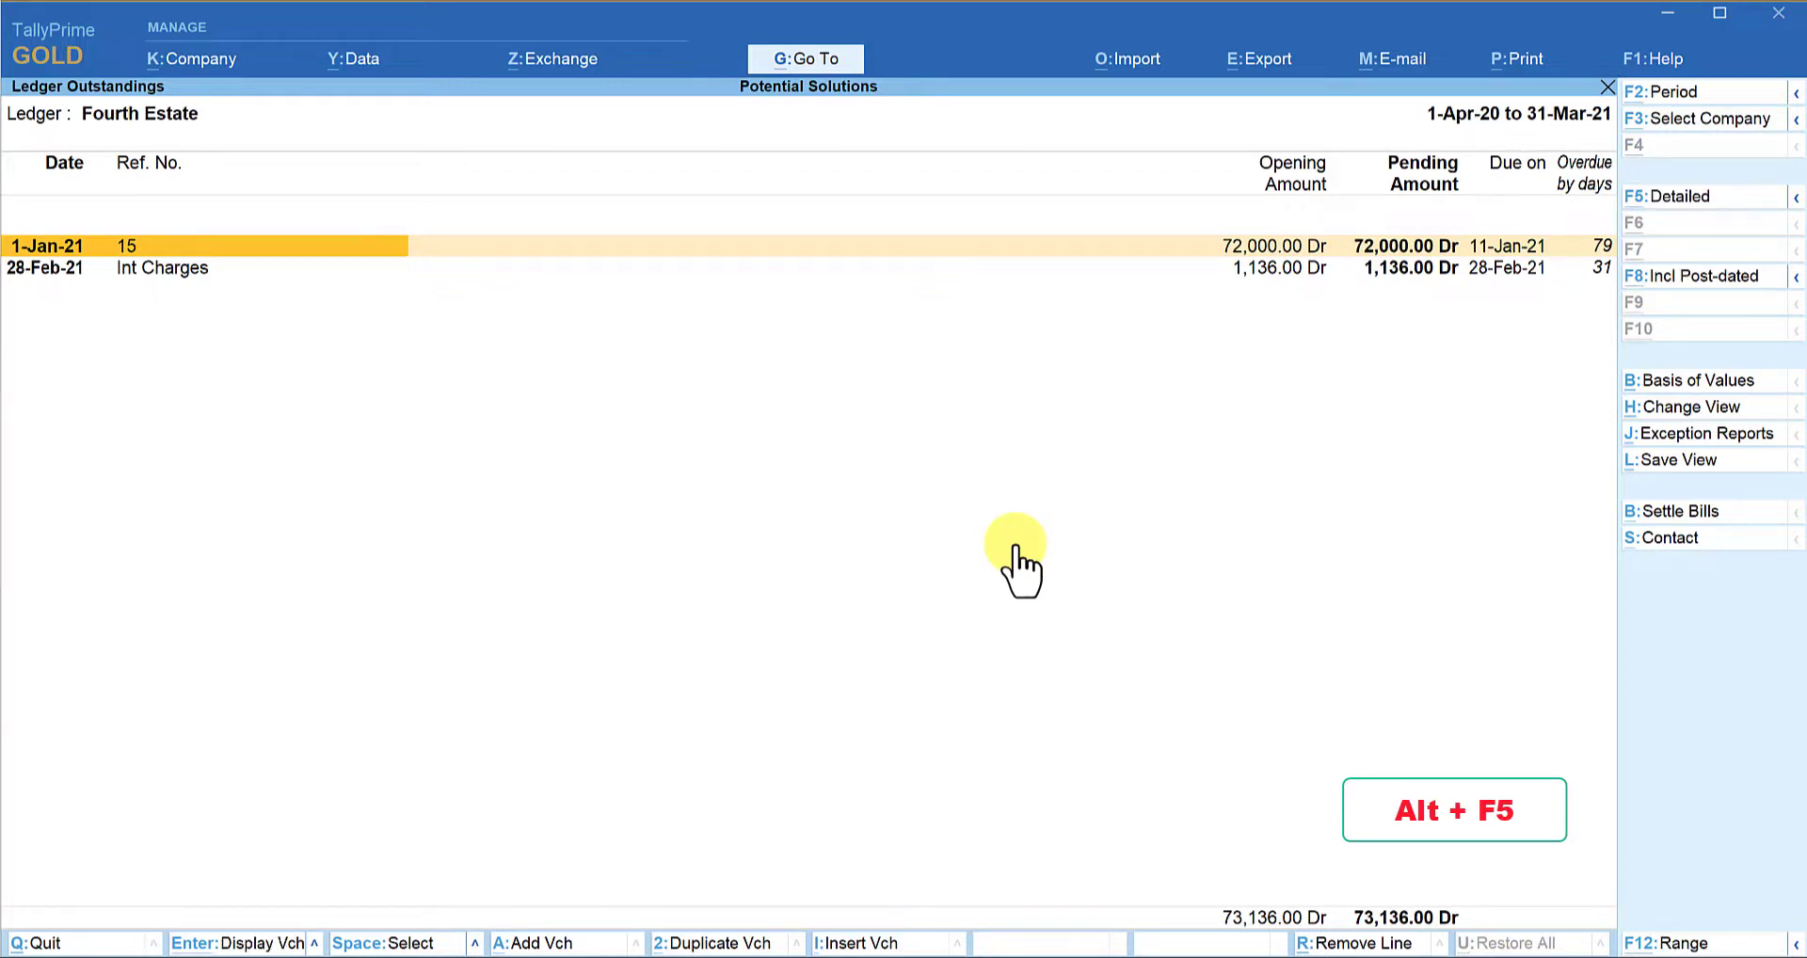
{"action": "key", "text": "alt+F5"}
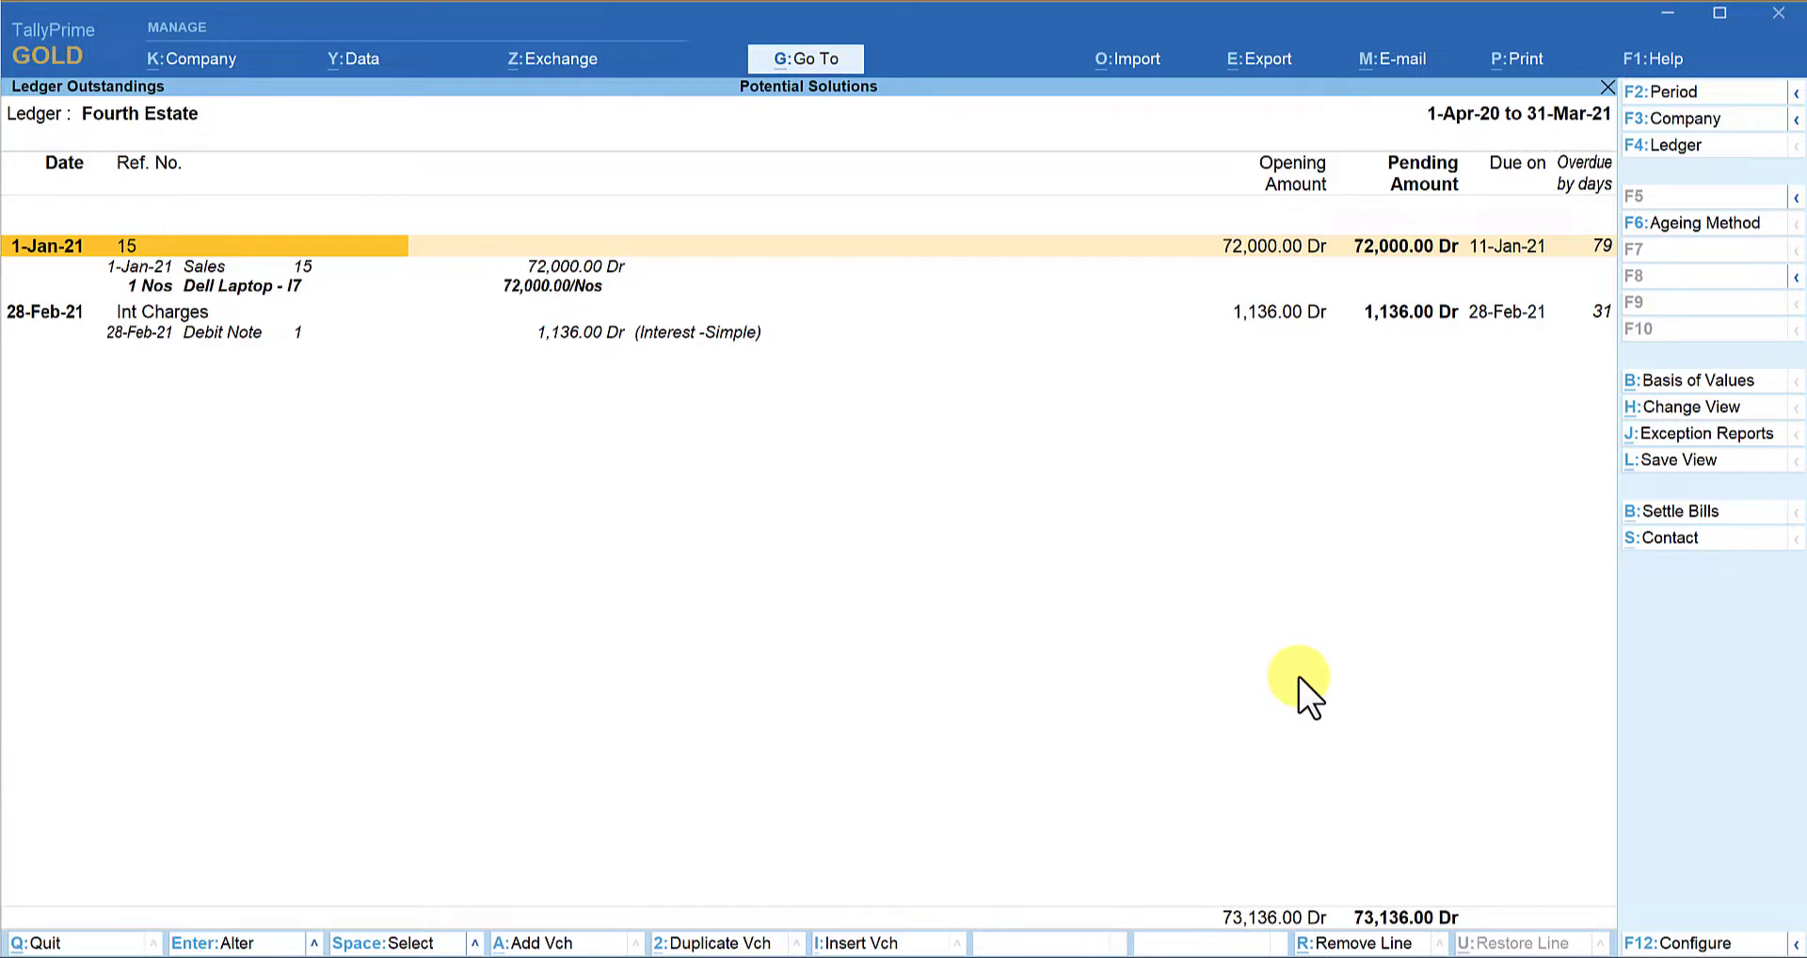
Open the 28-Feb-21 debit note listed under Int Charges and delete it
{"action": "key", "text": "Down"}
{"action": "key", "text": "Down"}
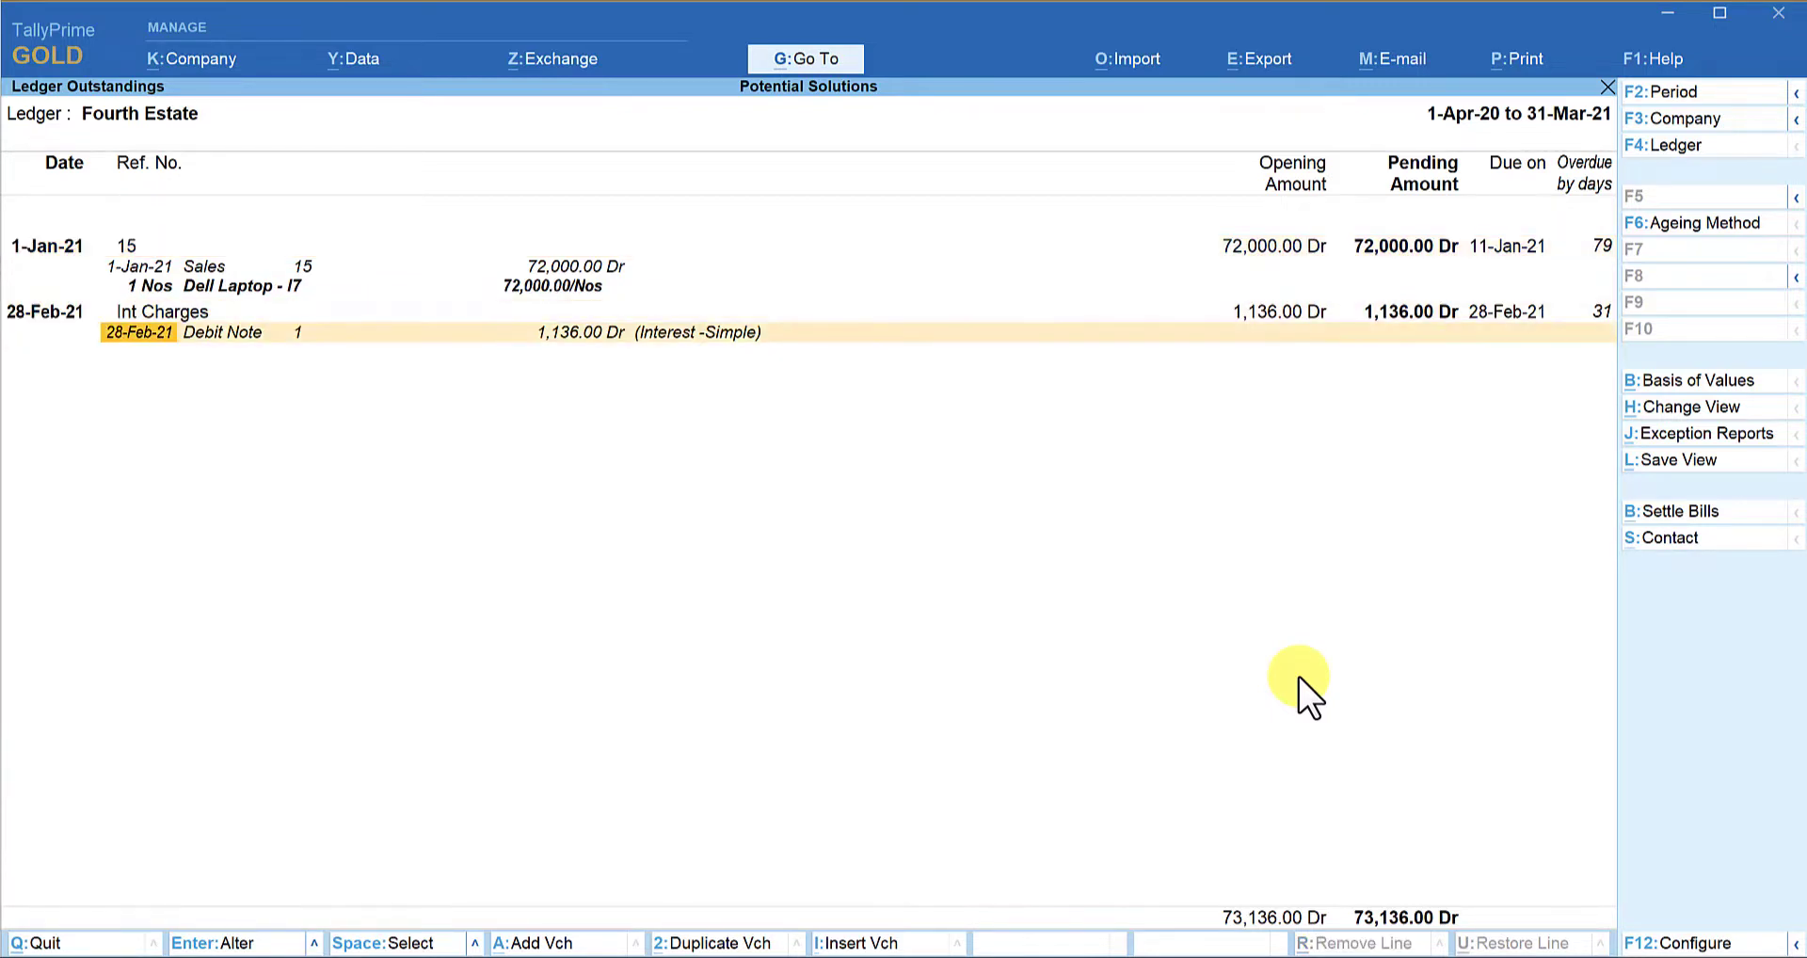
{"action": "key", "text": "Return"}
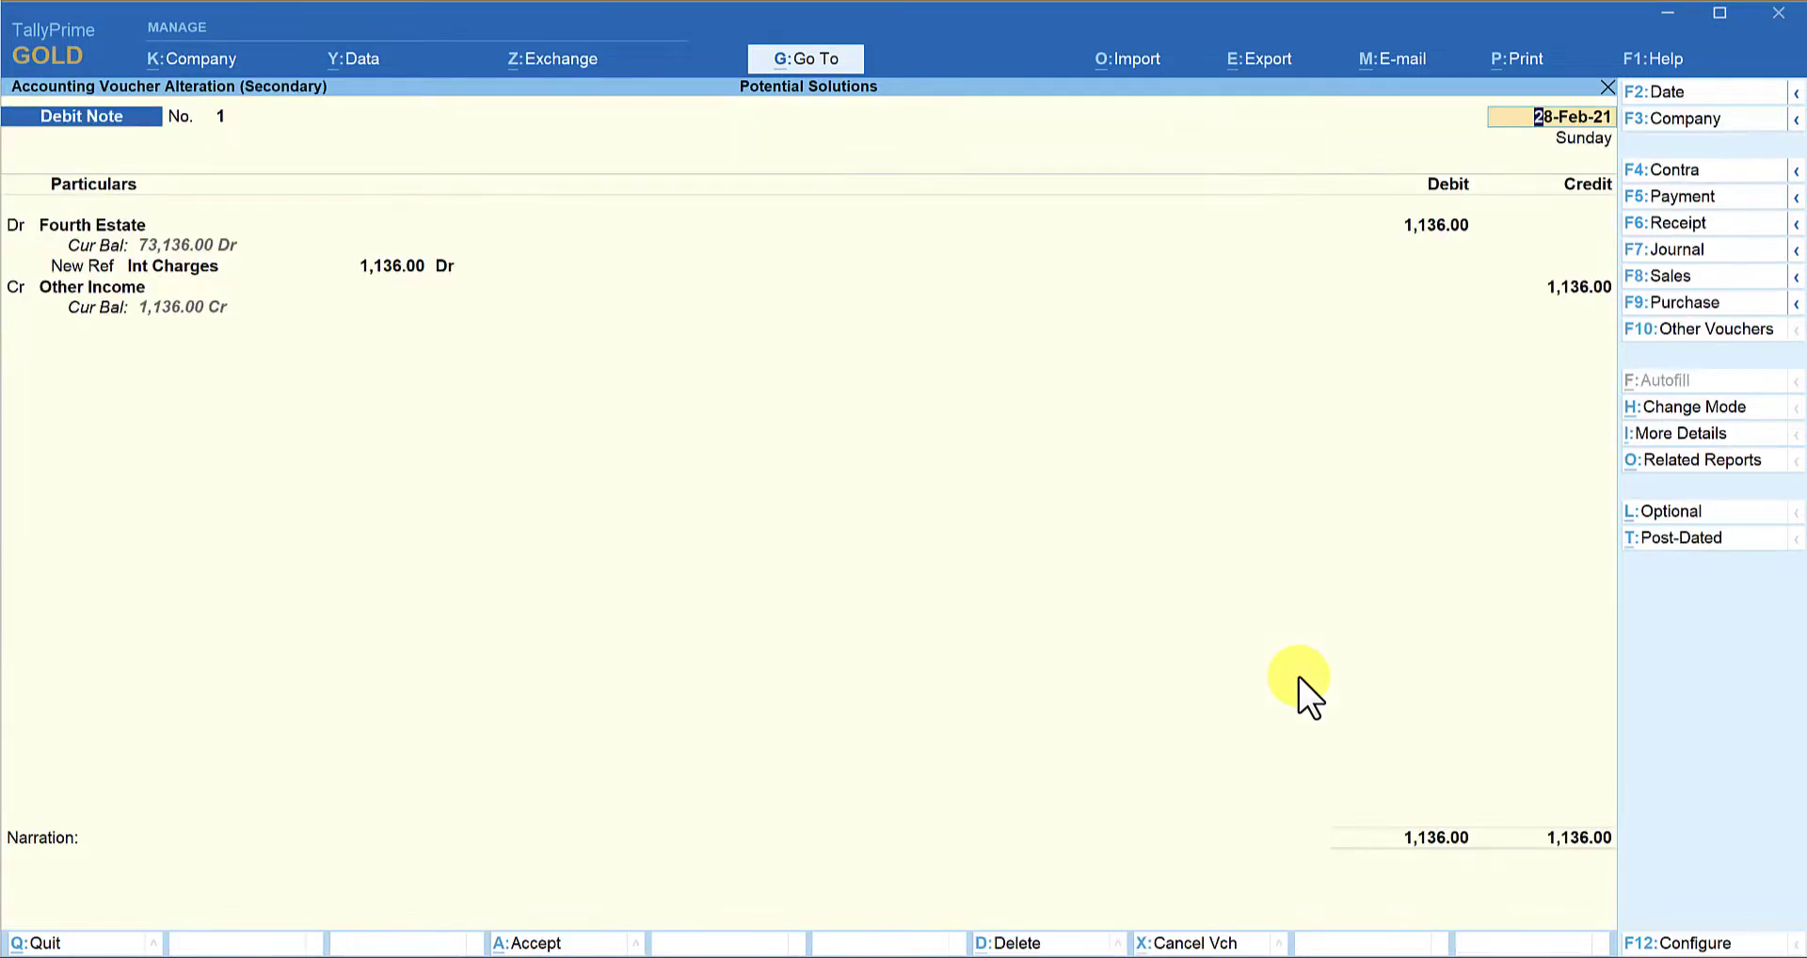
{"action": "key", "text": "ctrl"}
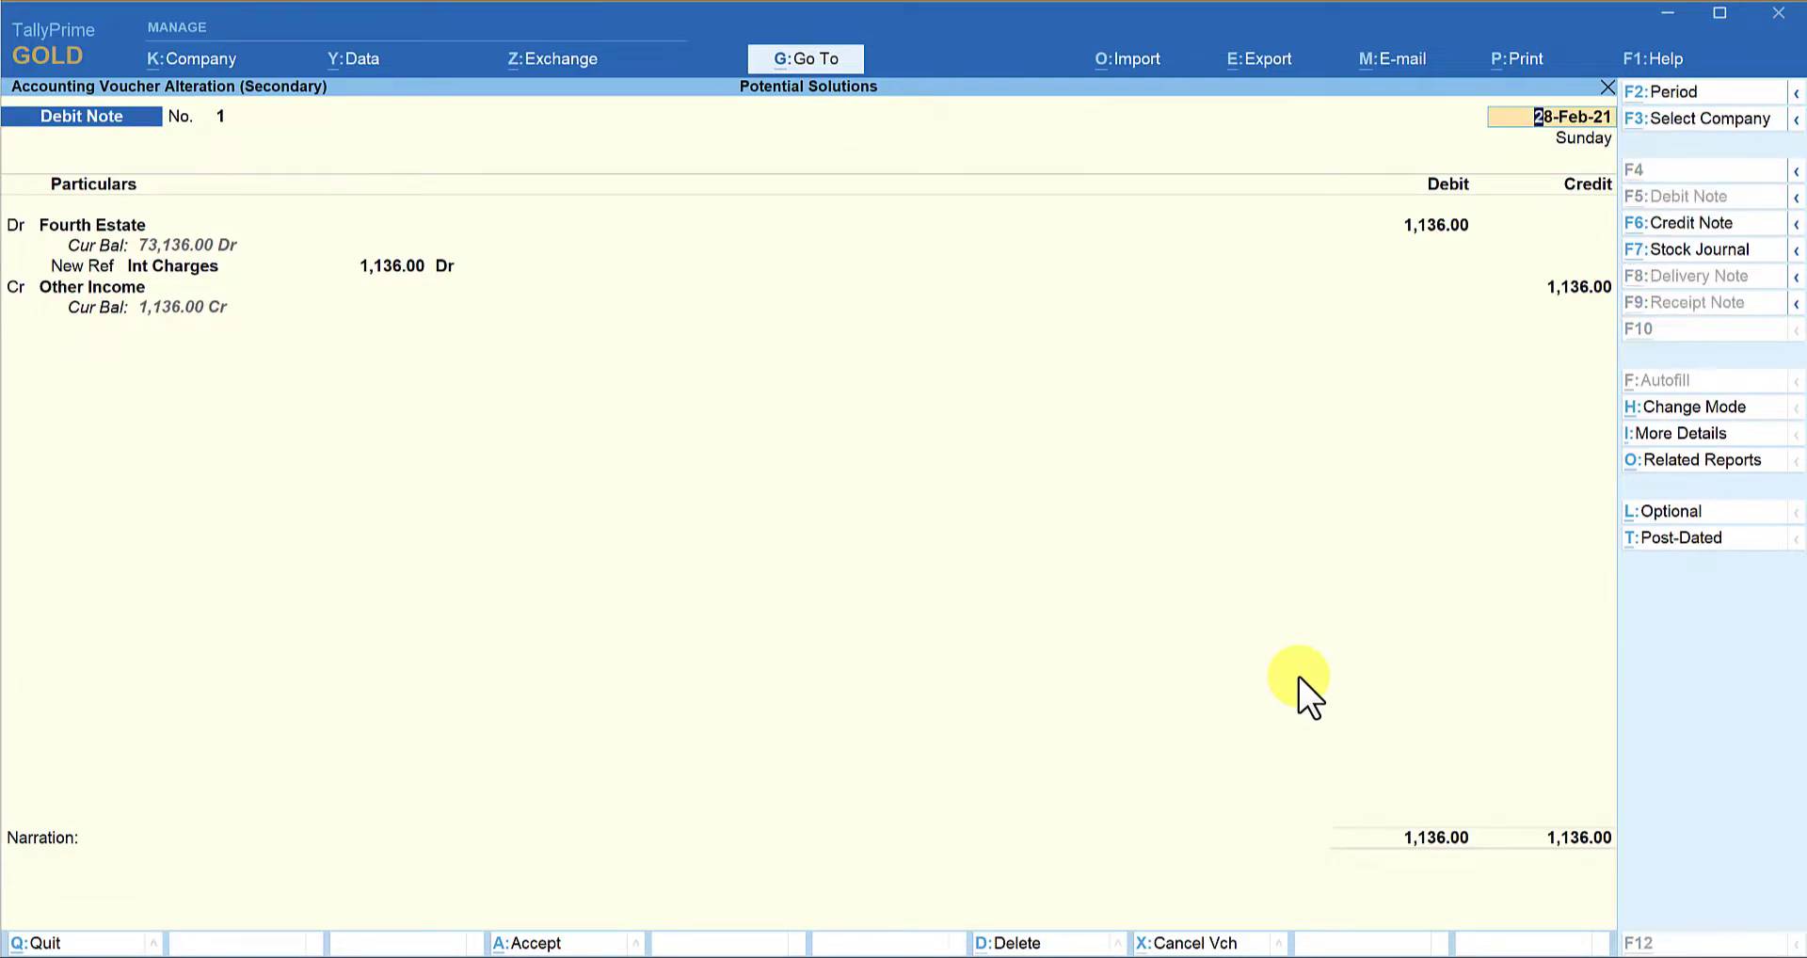
{"action": "key", "text": "alt+d"}
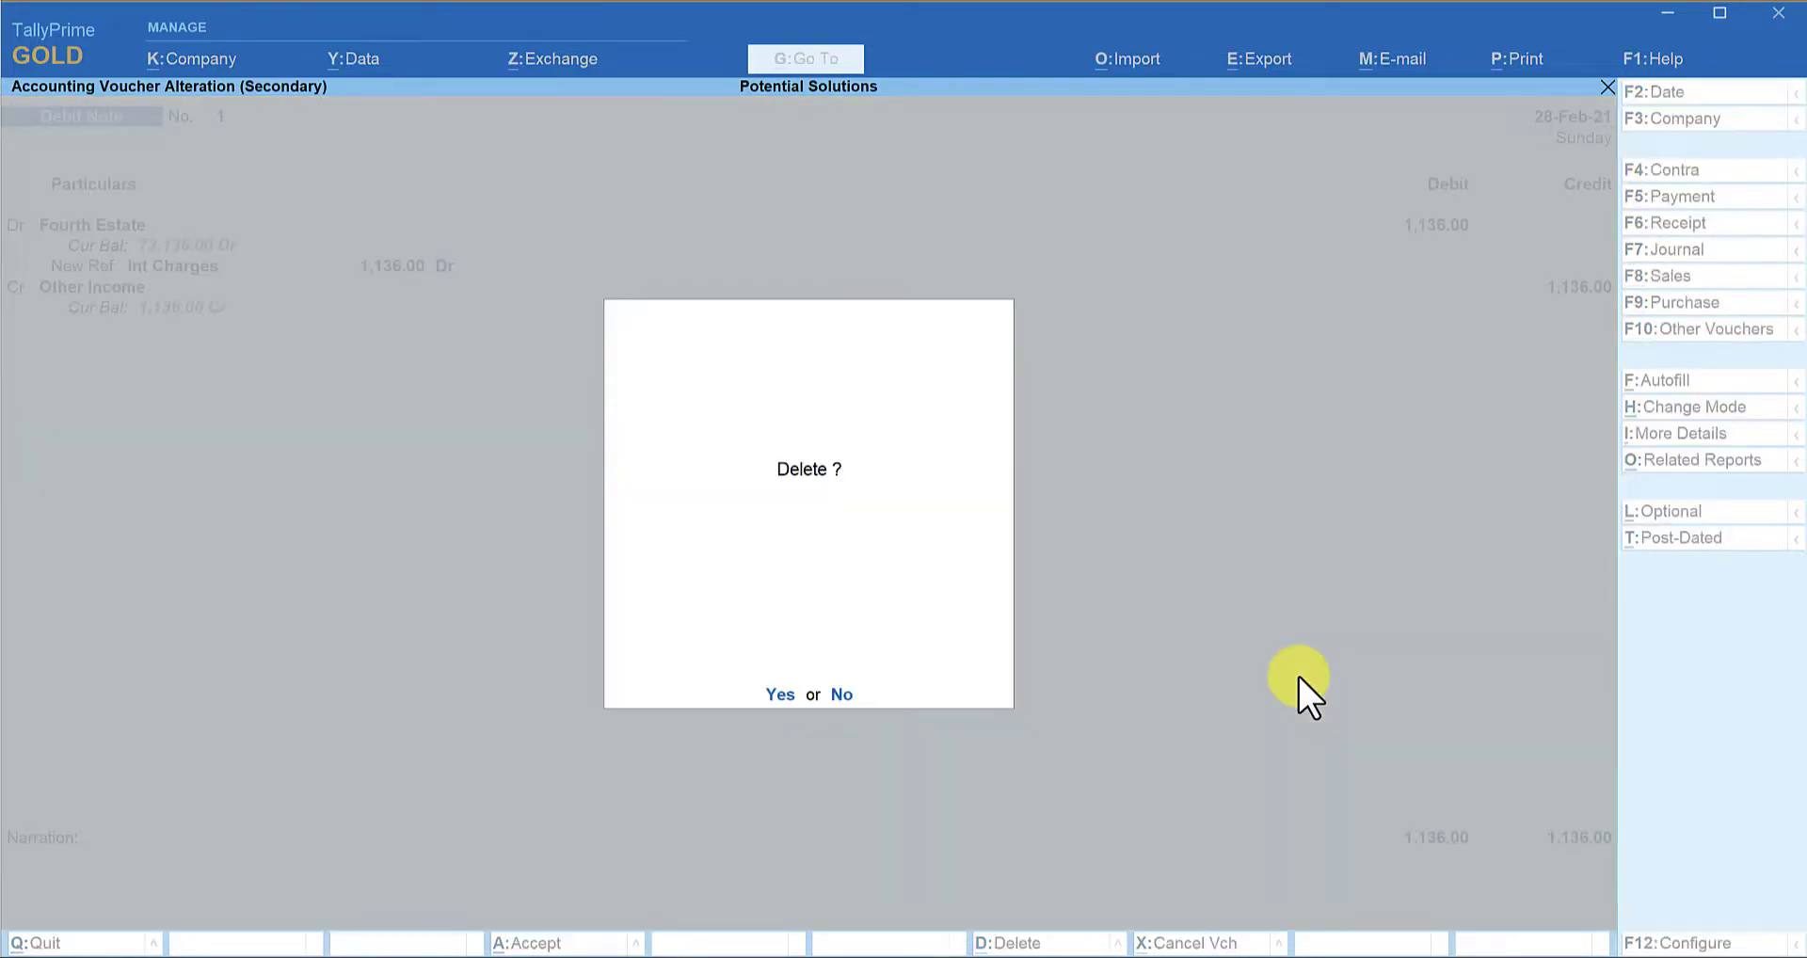
{"action": "key", "text": "y"}
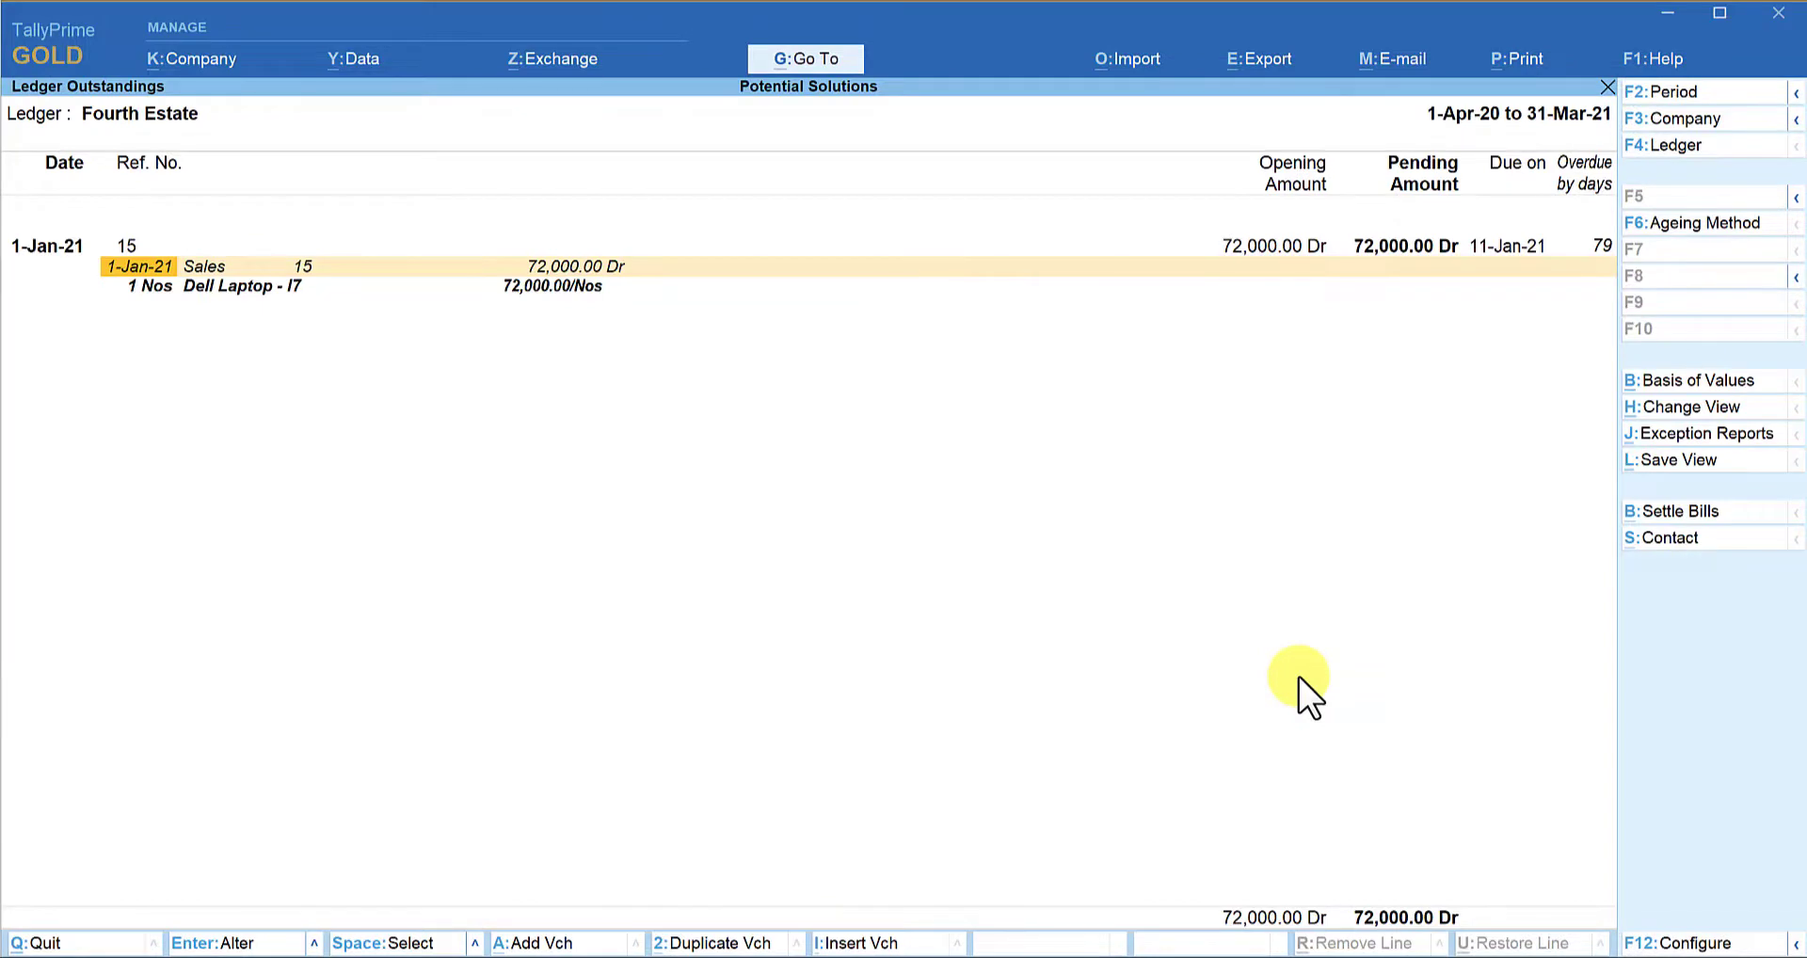
Create a debit note voucher for interest accounting, with its amounts treated as compound interest
{"action": "left_click", "coordinate": [810, 61]}
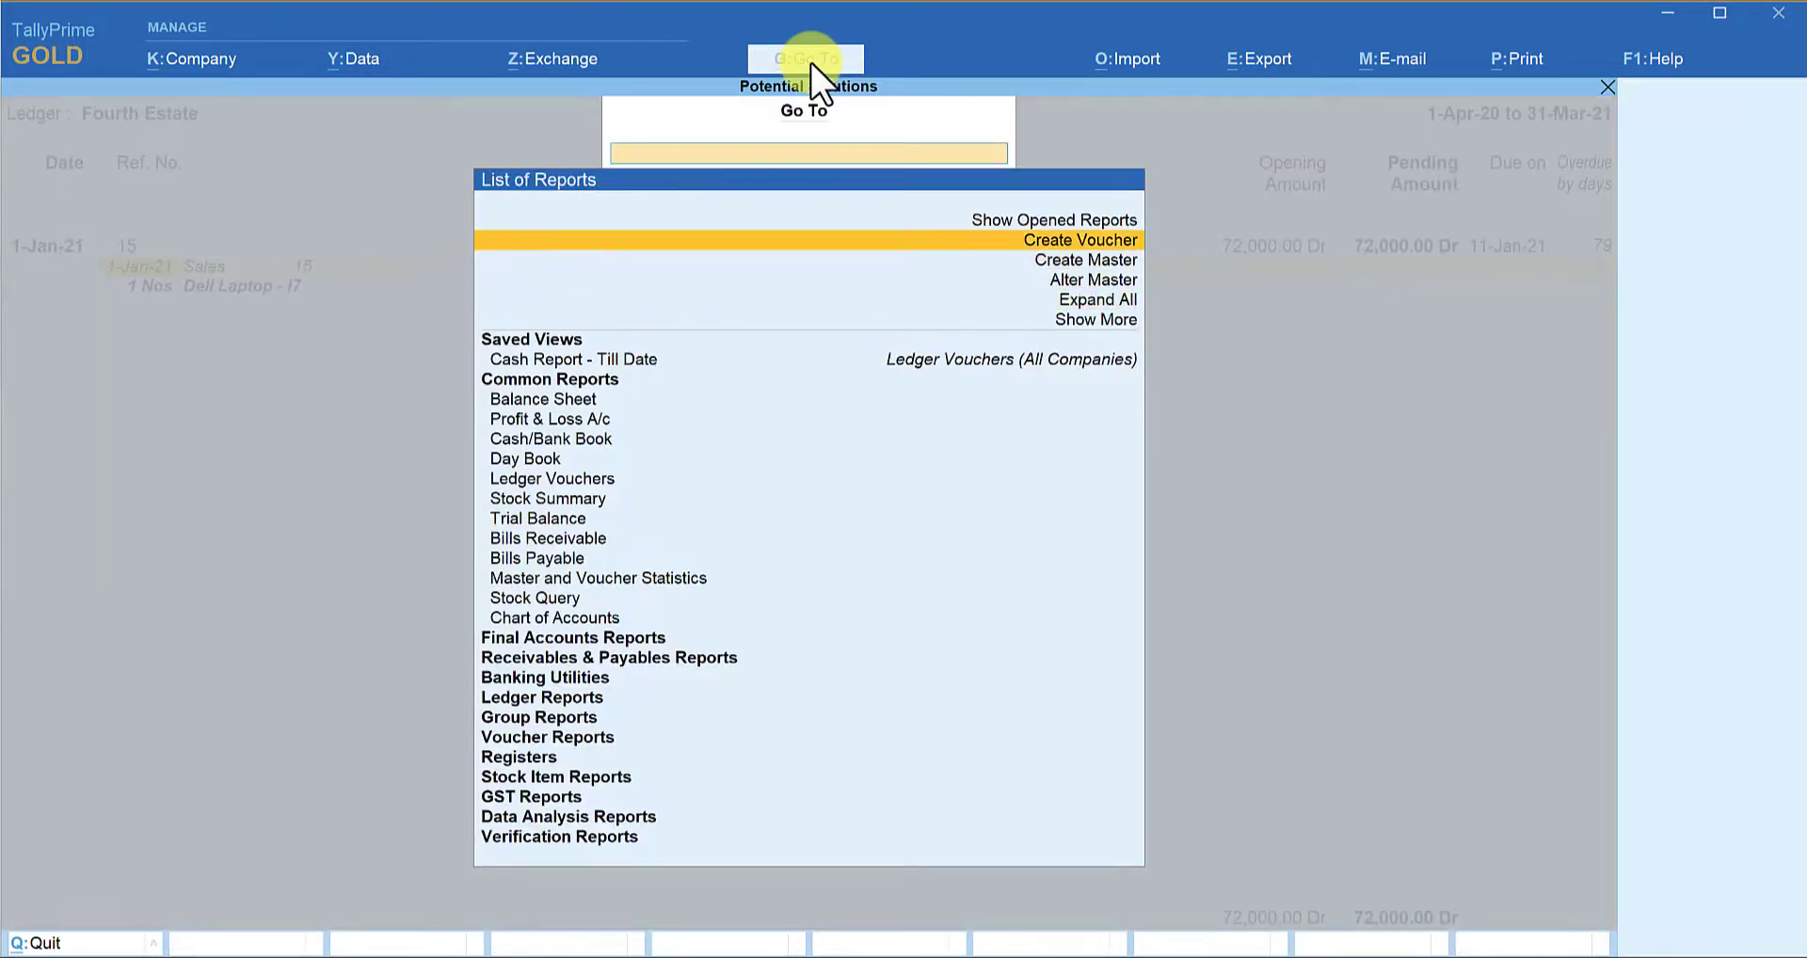
{"action": "key", "text": "Return"}
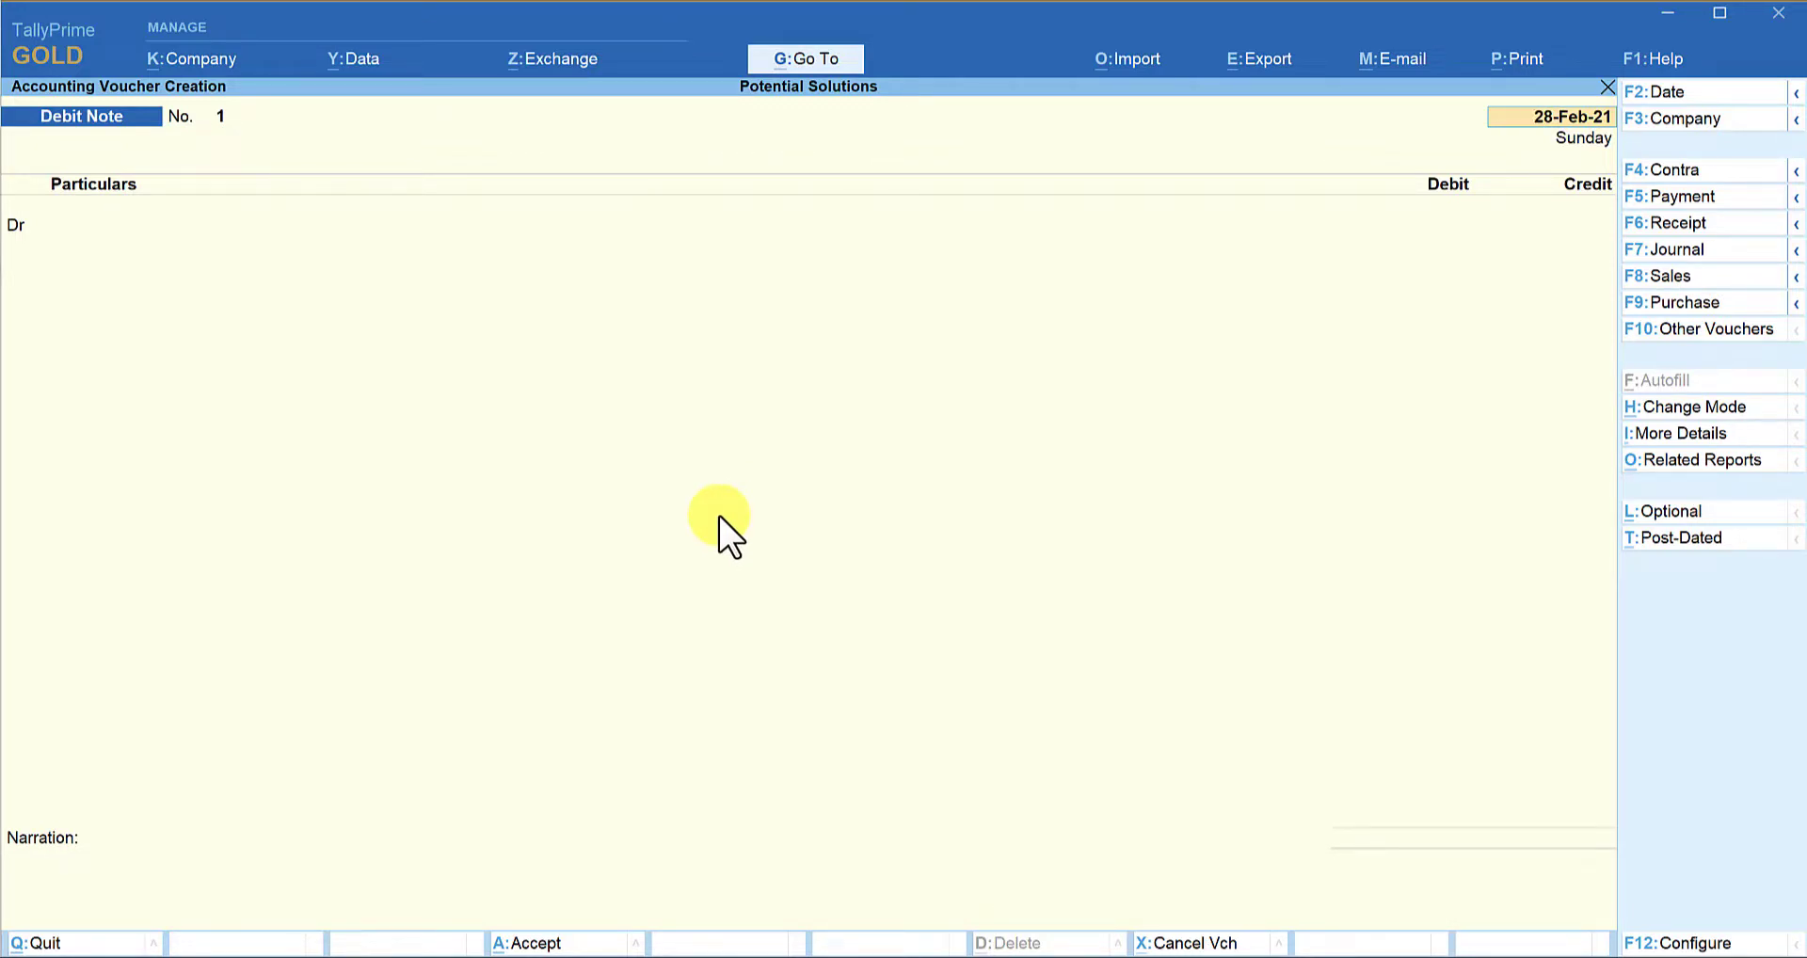
{"action": "left_click", "coordinate": [1709, 403]}
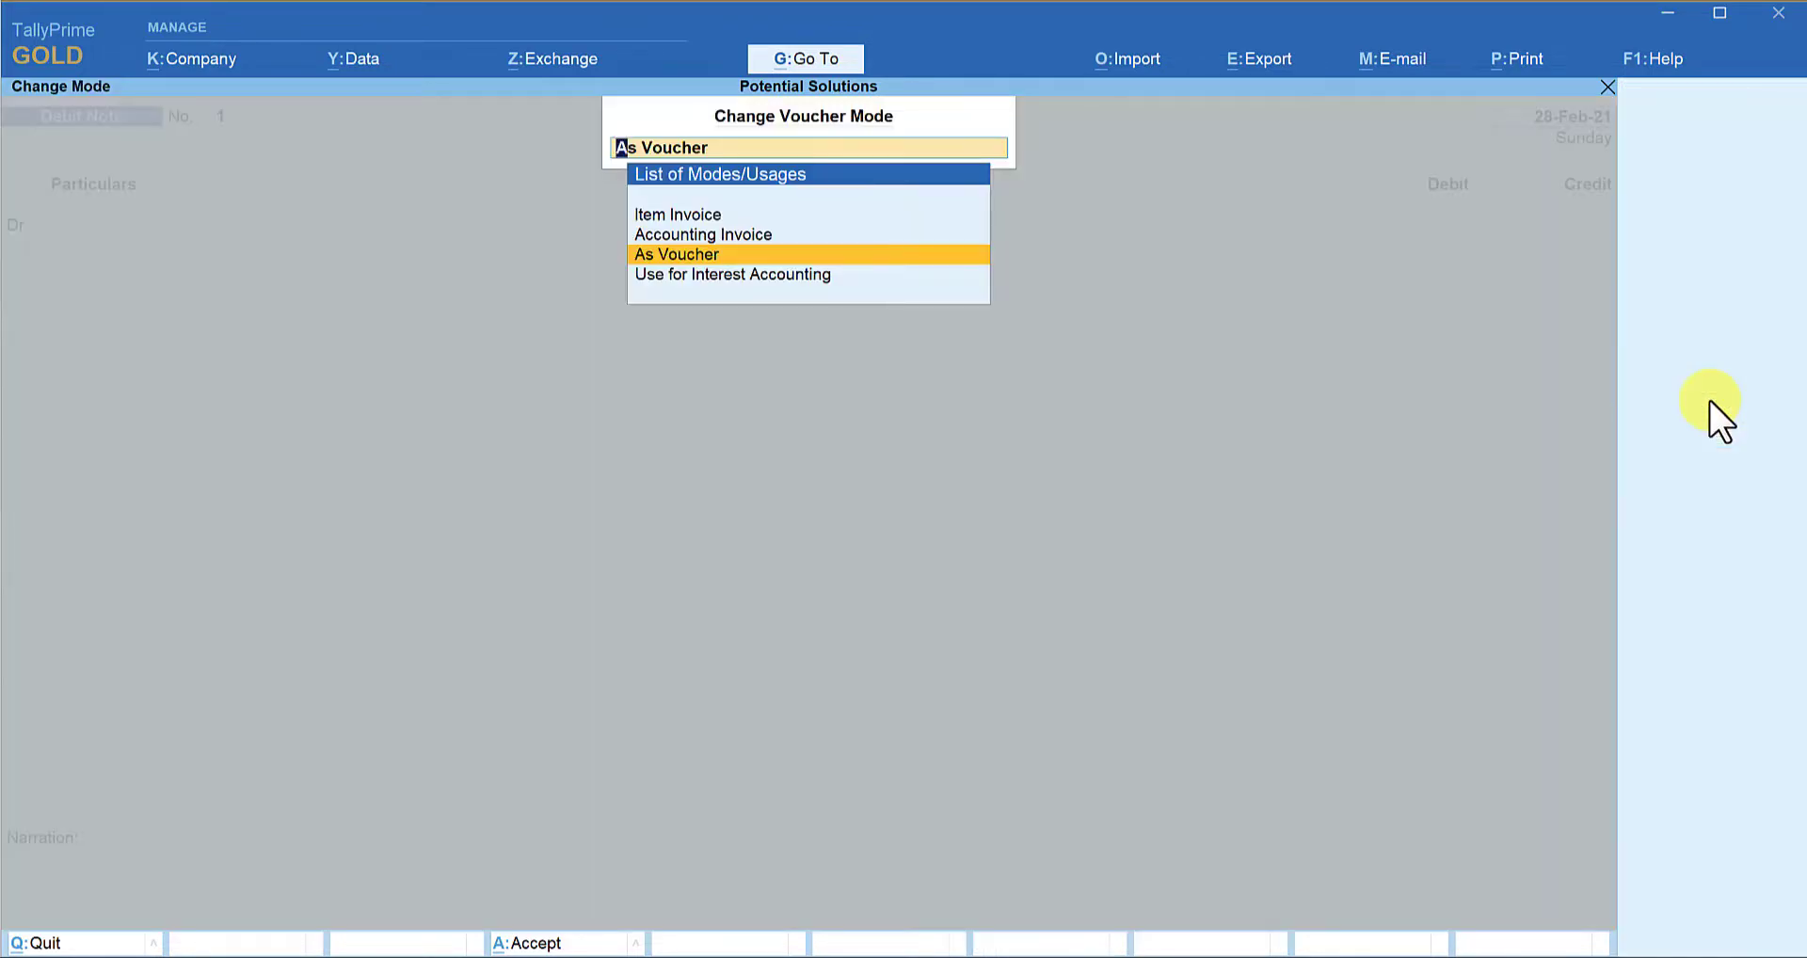
{"action": "key", "text": "Down"}
{"action": "key", "text": "Return"}
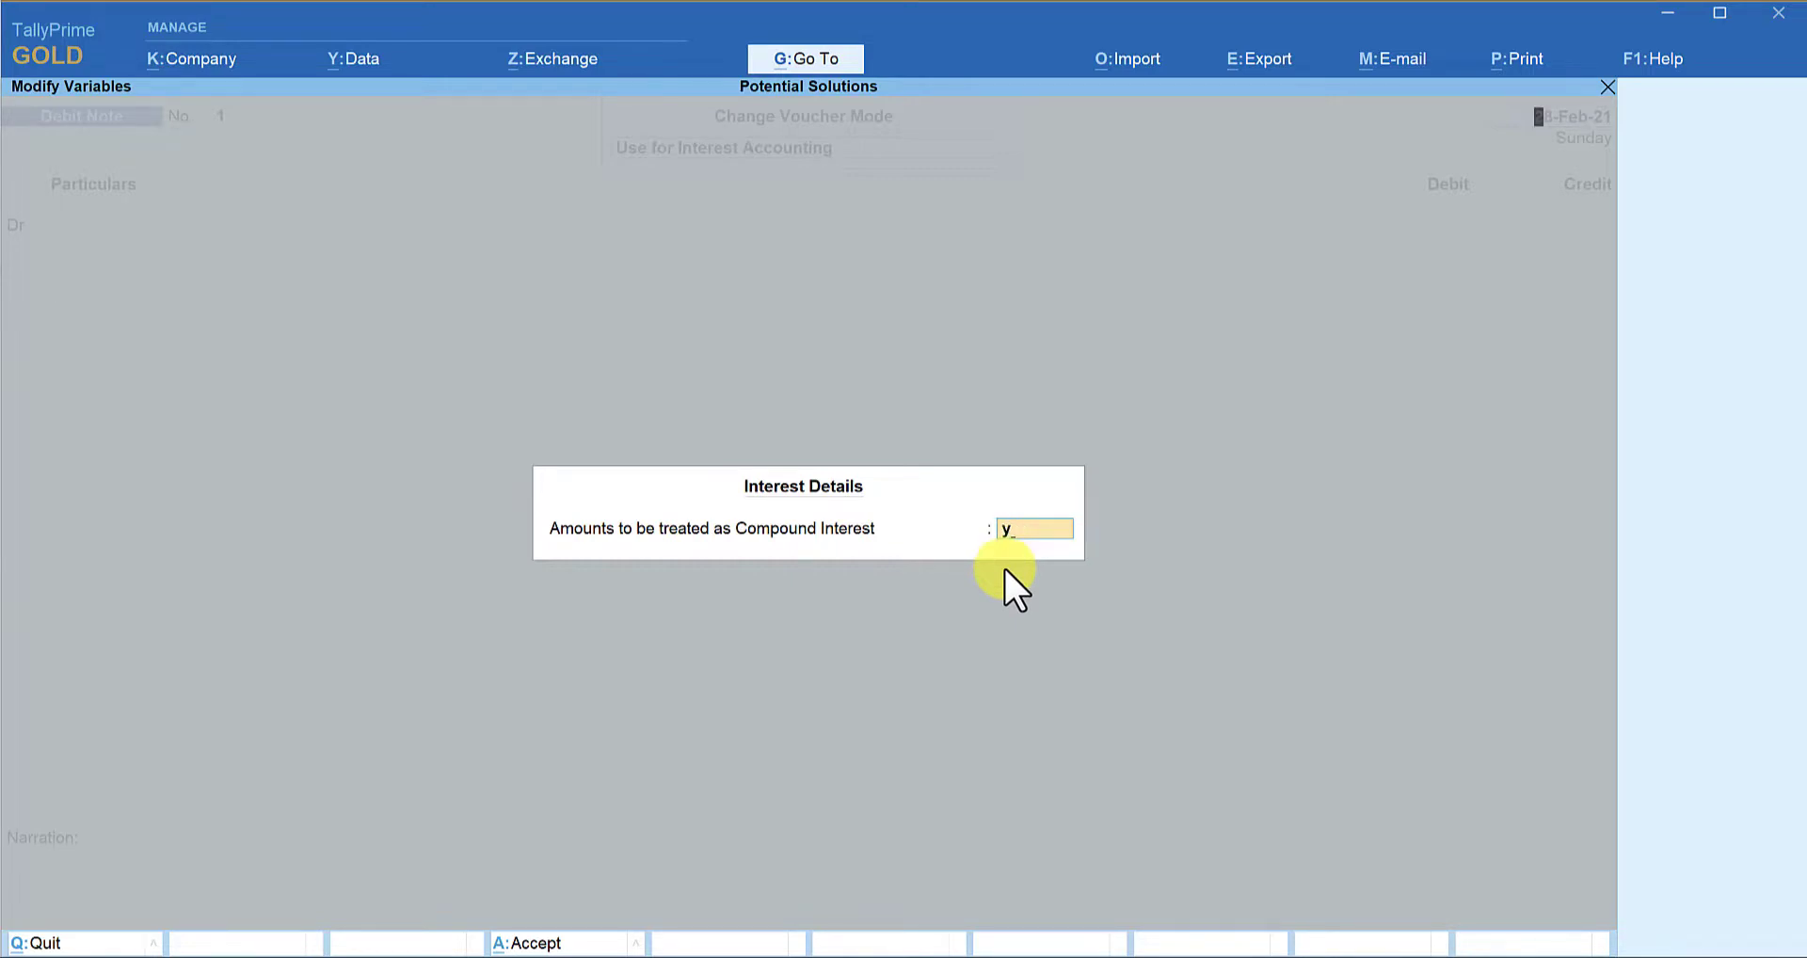
{"action": "key", "text": "Return"}
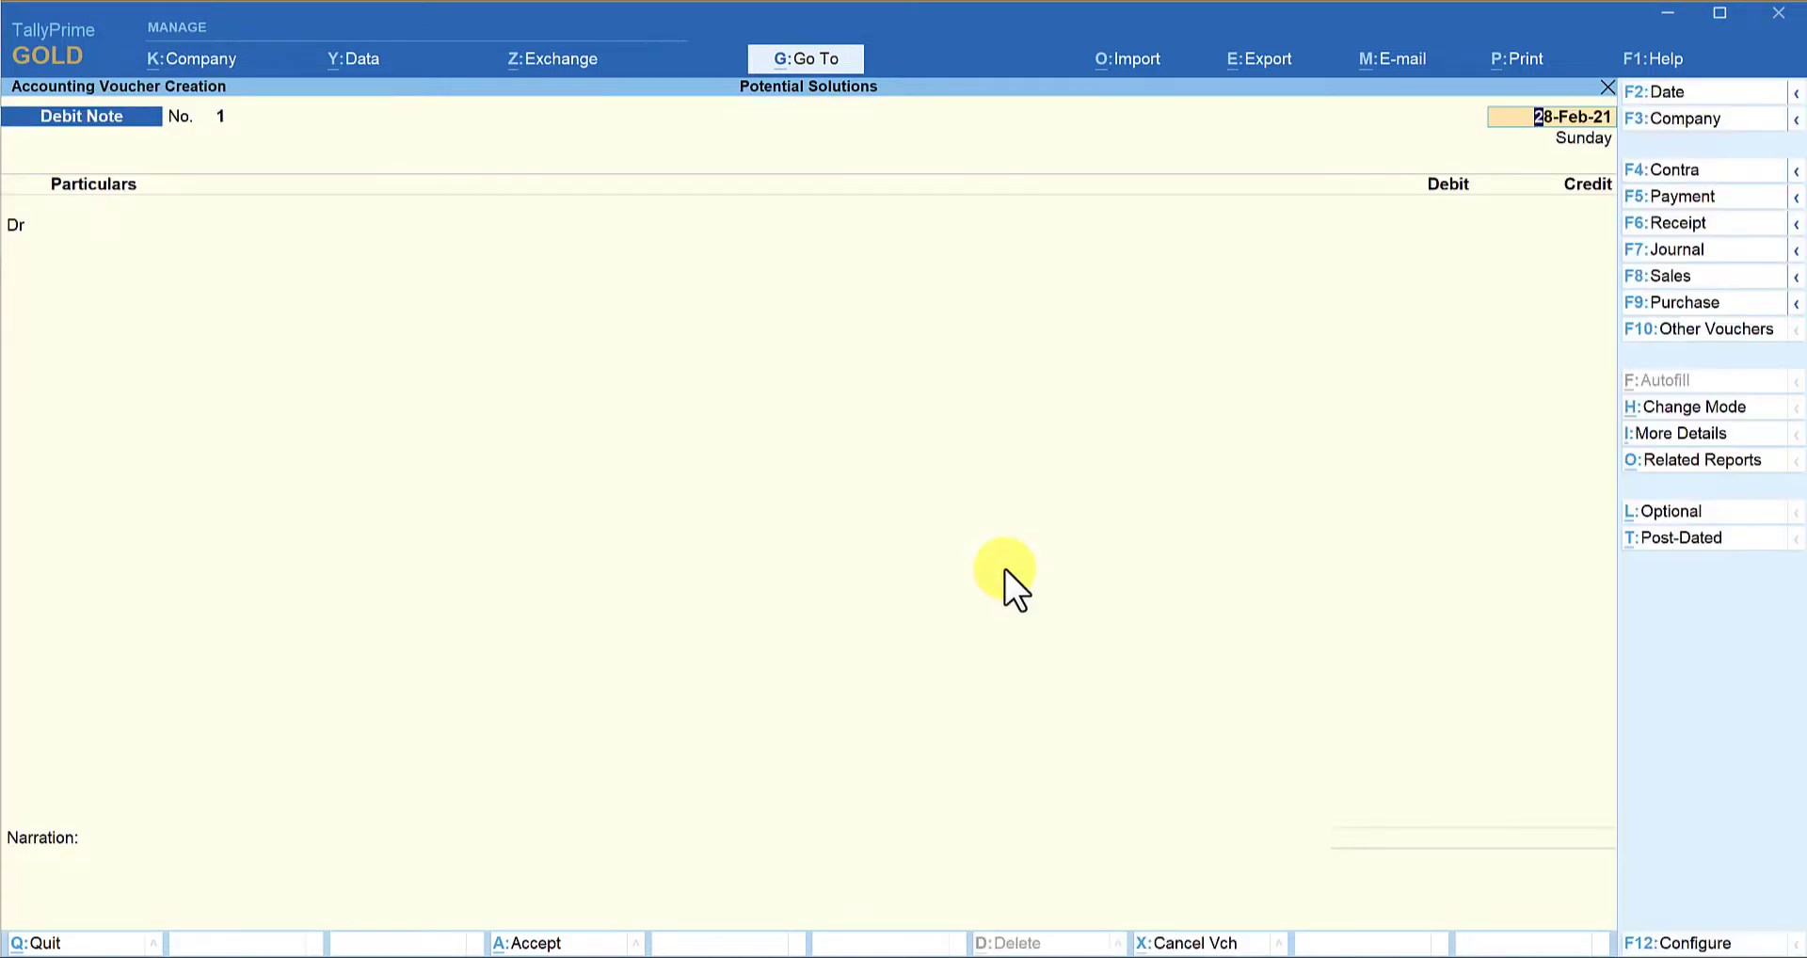
Keep the 28-Feb-21 date, debit Fourth Estate, and choose bill 15 as the only interest bill
{"action": "key", "text": "Return"}
{"action": "key", "text": "Down"}
{"action": "key", "text": "Down"}
{"action": "key", "text": "Return"}
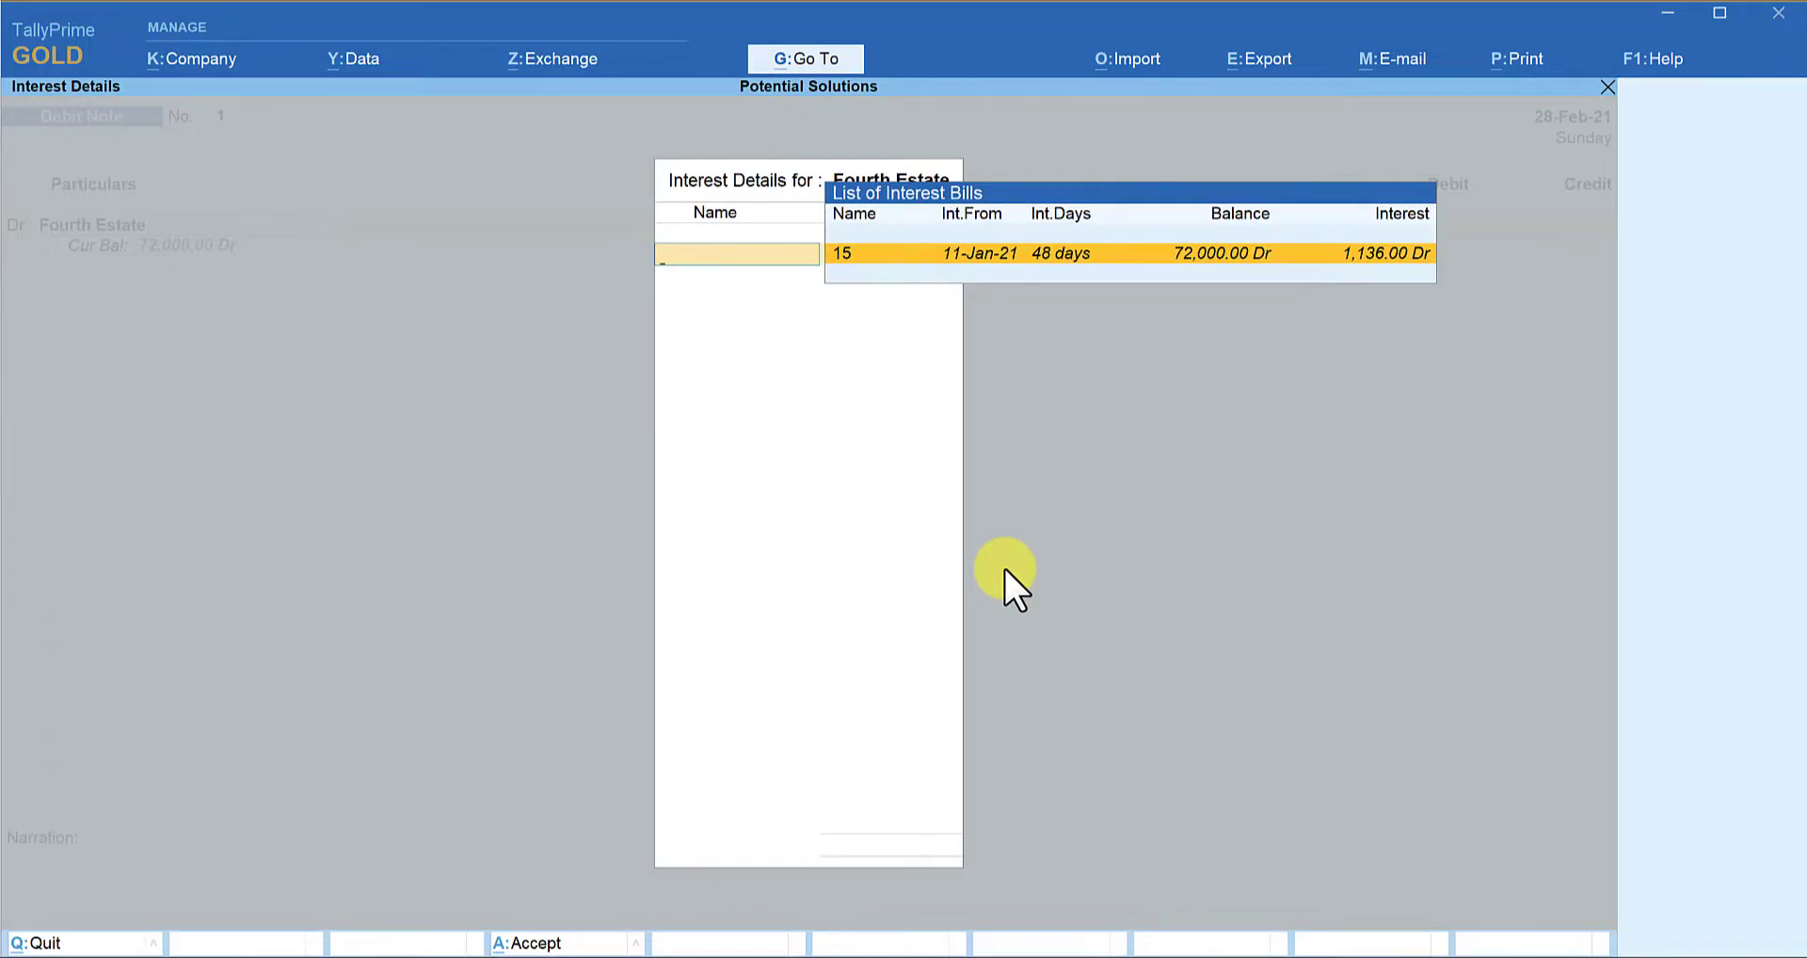
{"action": "key", "text": "Return"}
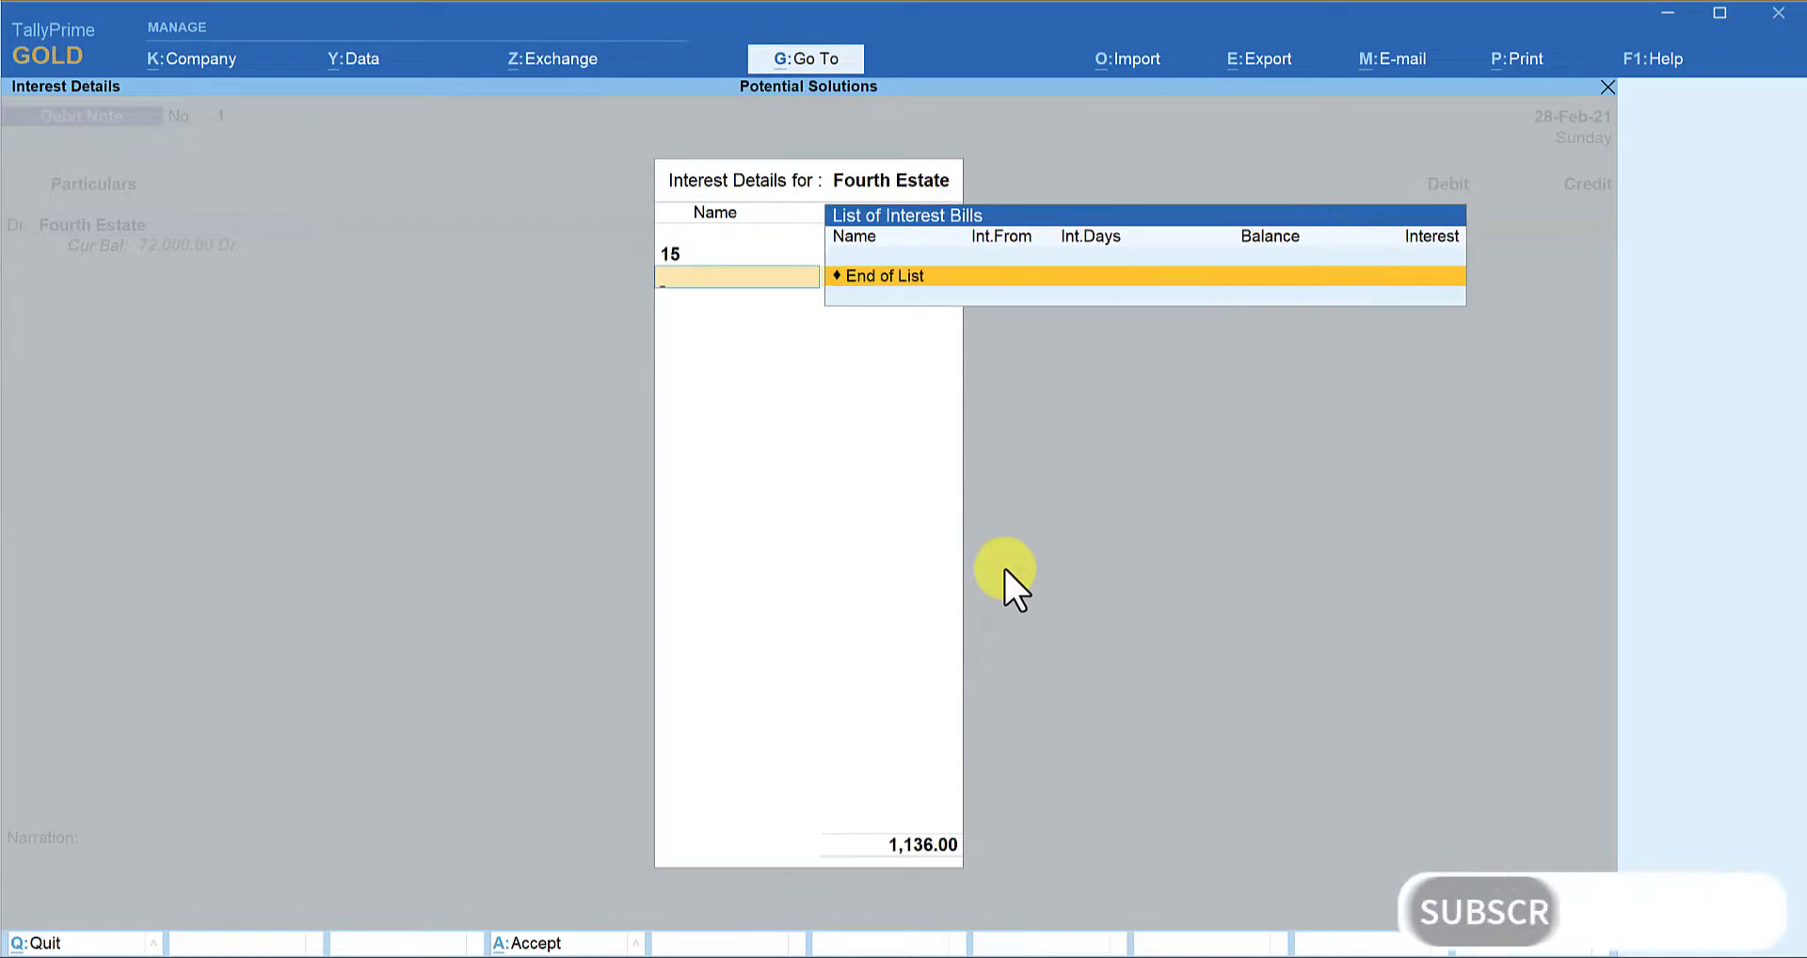
{"action": "key", "text": "Return"}
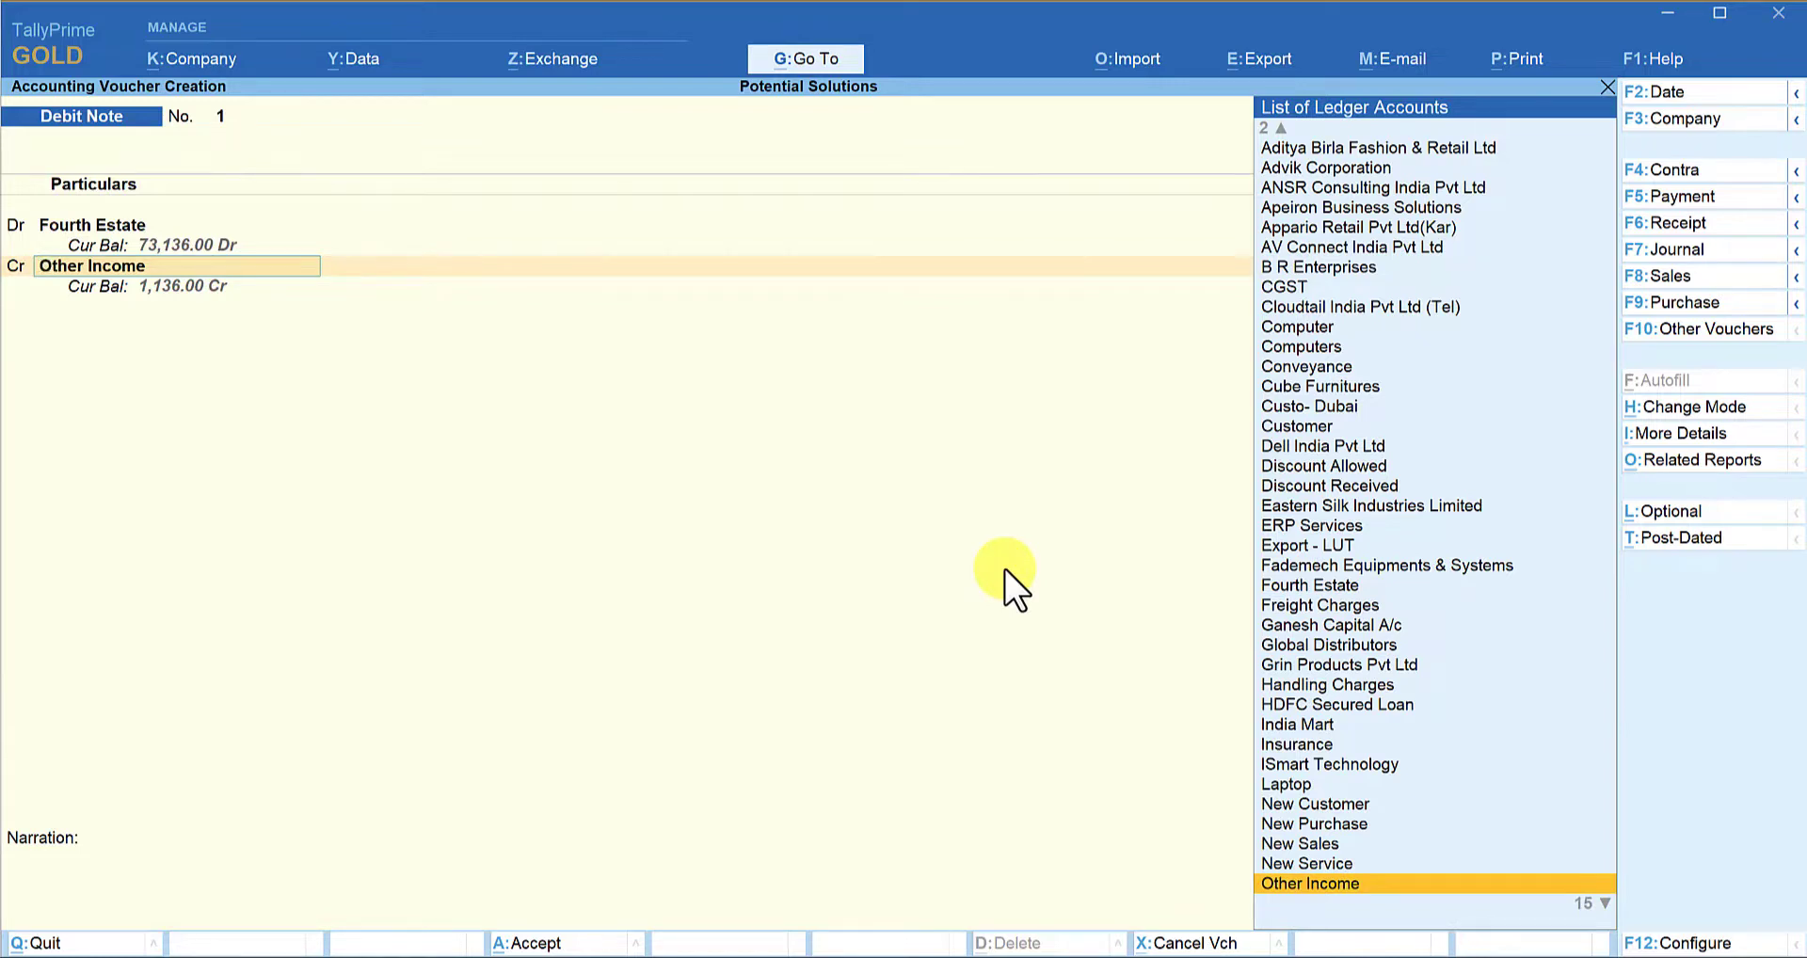
Credit Other Income with 1,136.00 and save the compound-interest debit note with a blank narration
{"action": "key", "text": "Return"}
{"action": "key", "text": "ctrl"}
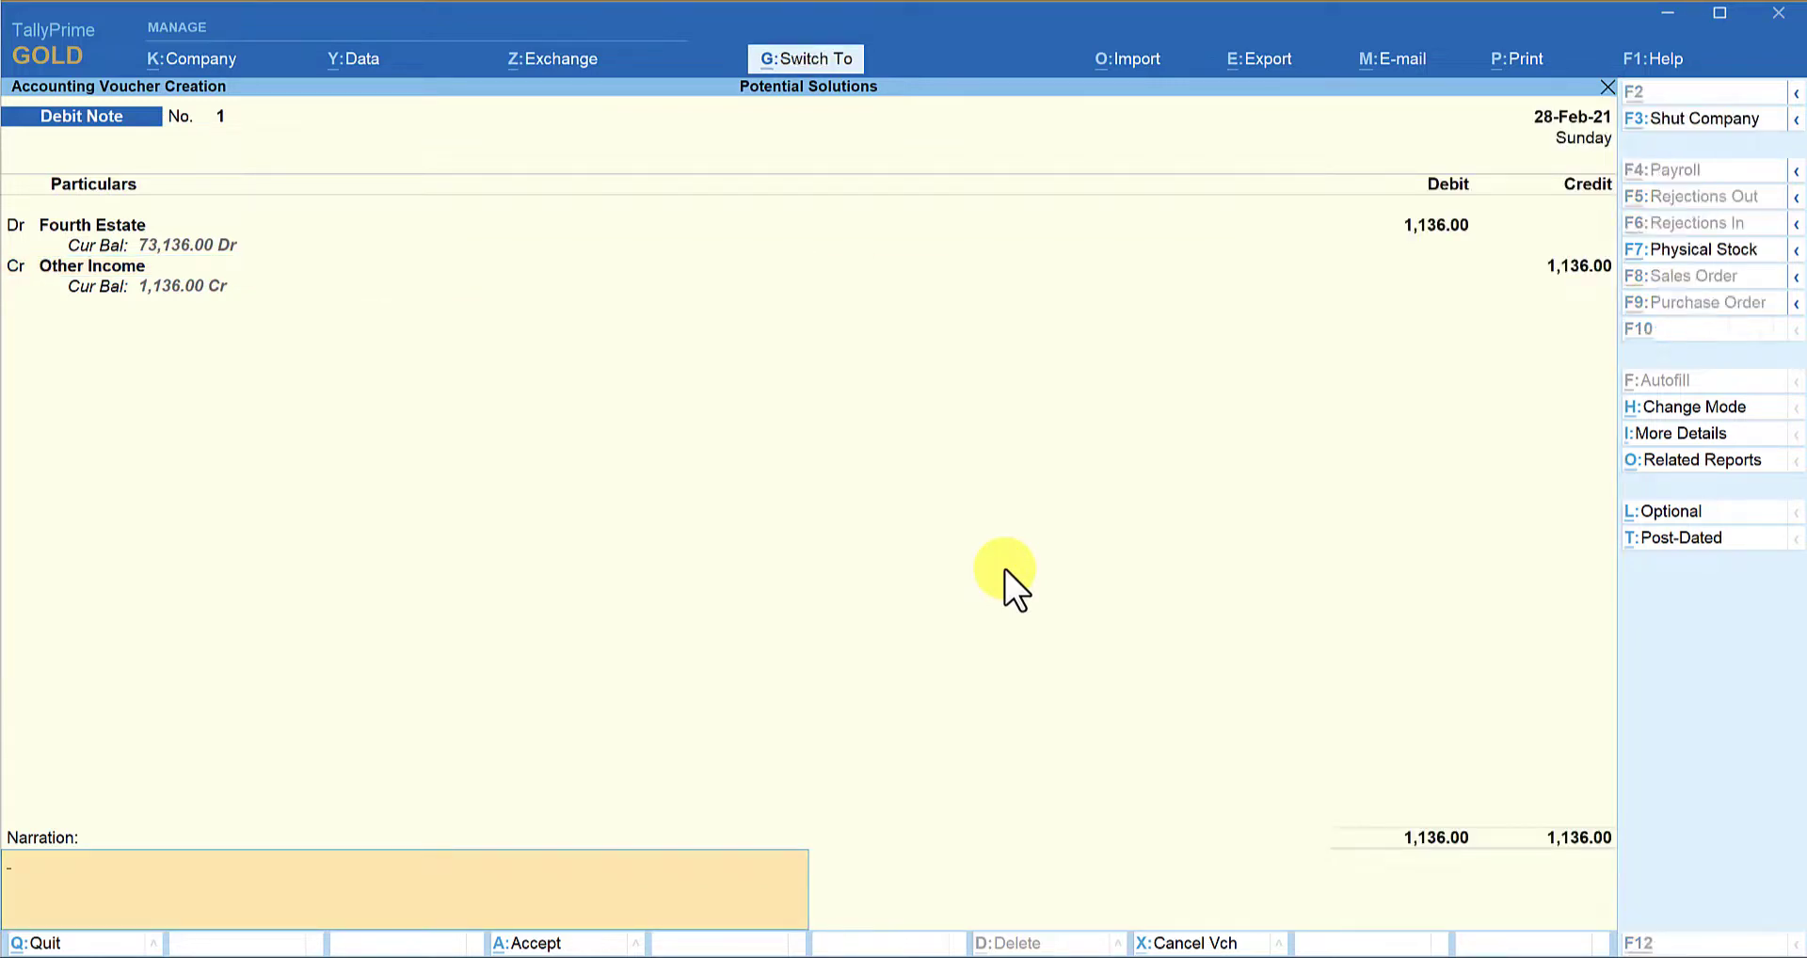
{"action": "key", "text": "ctrl+a"}
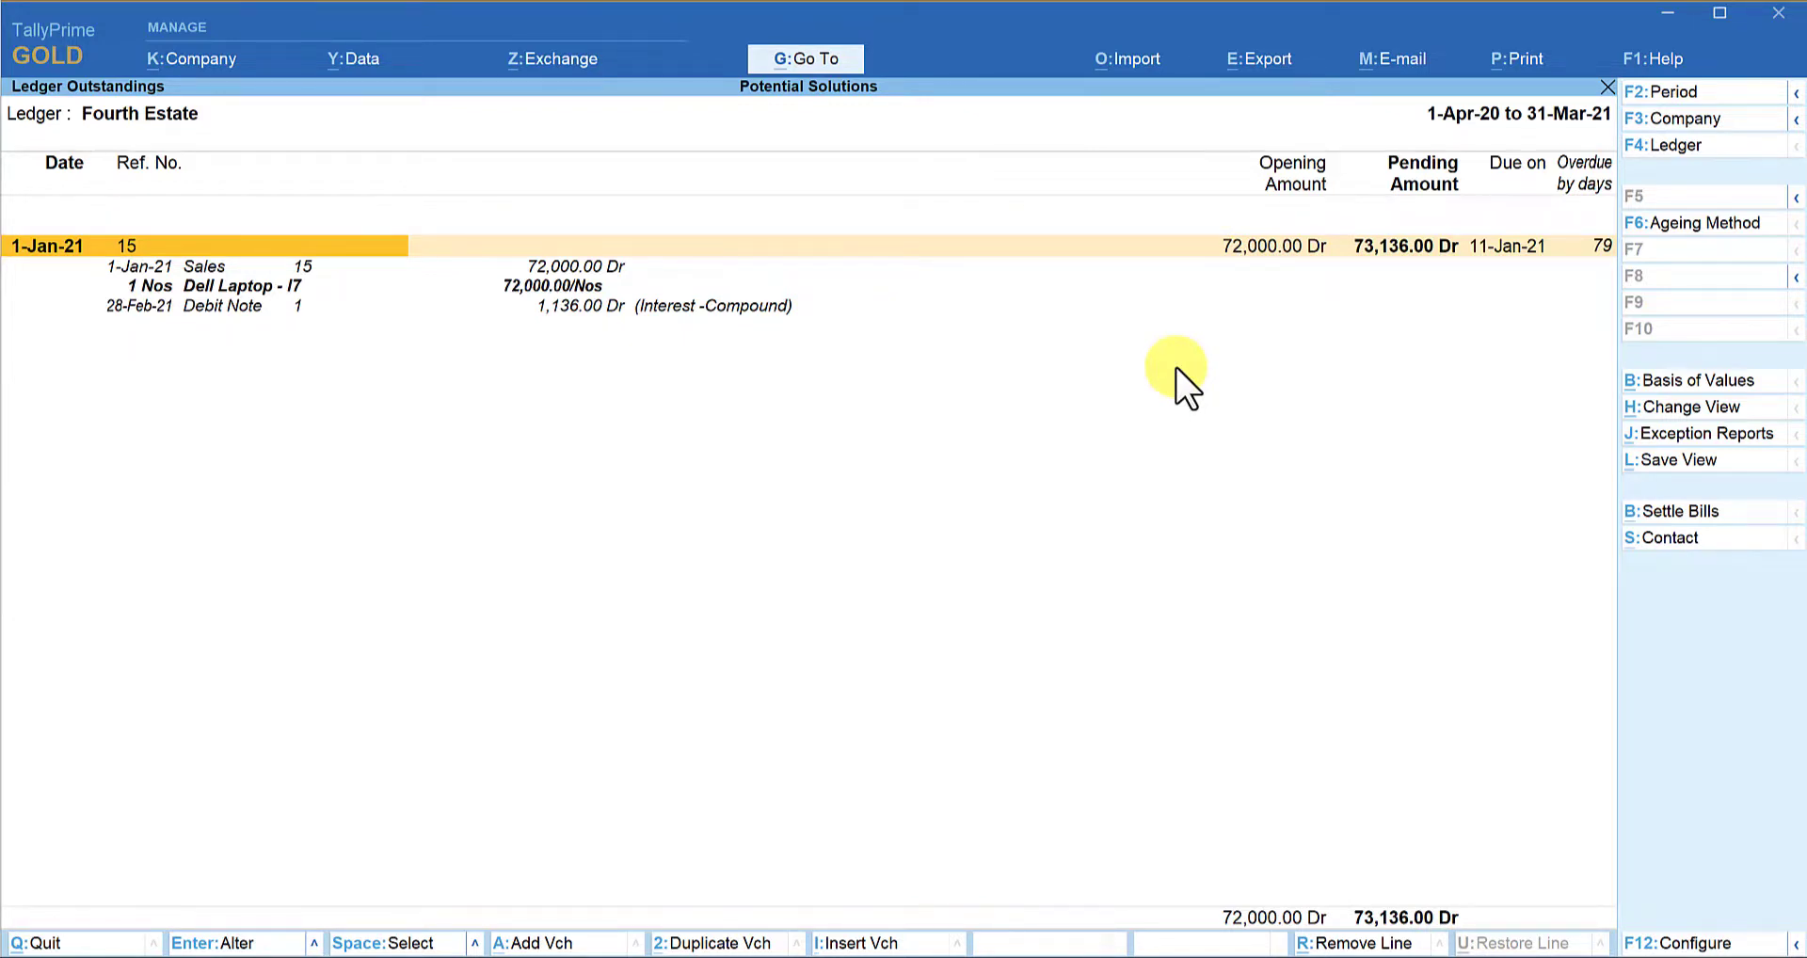
Switch Fourth Estate's outstandings report to the Ledger Interest Calculation view
{"action": "key", "text": "ctrl+h"}
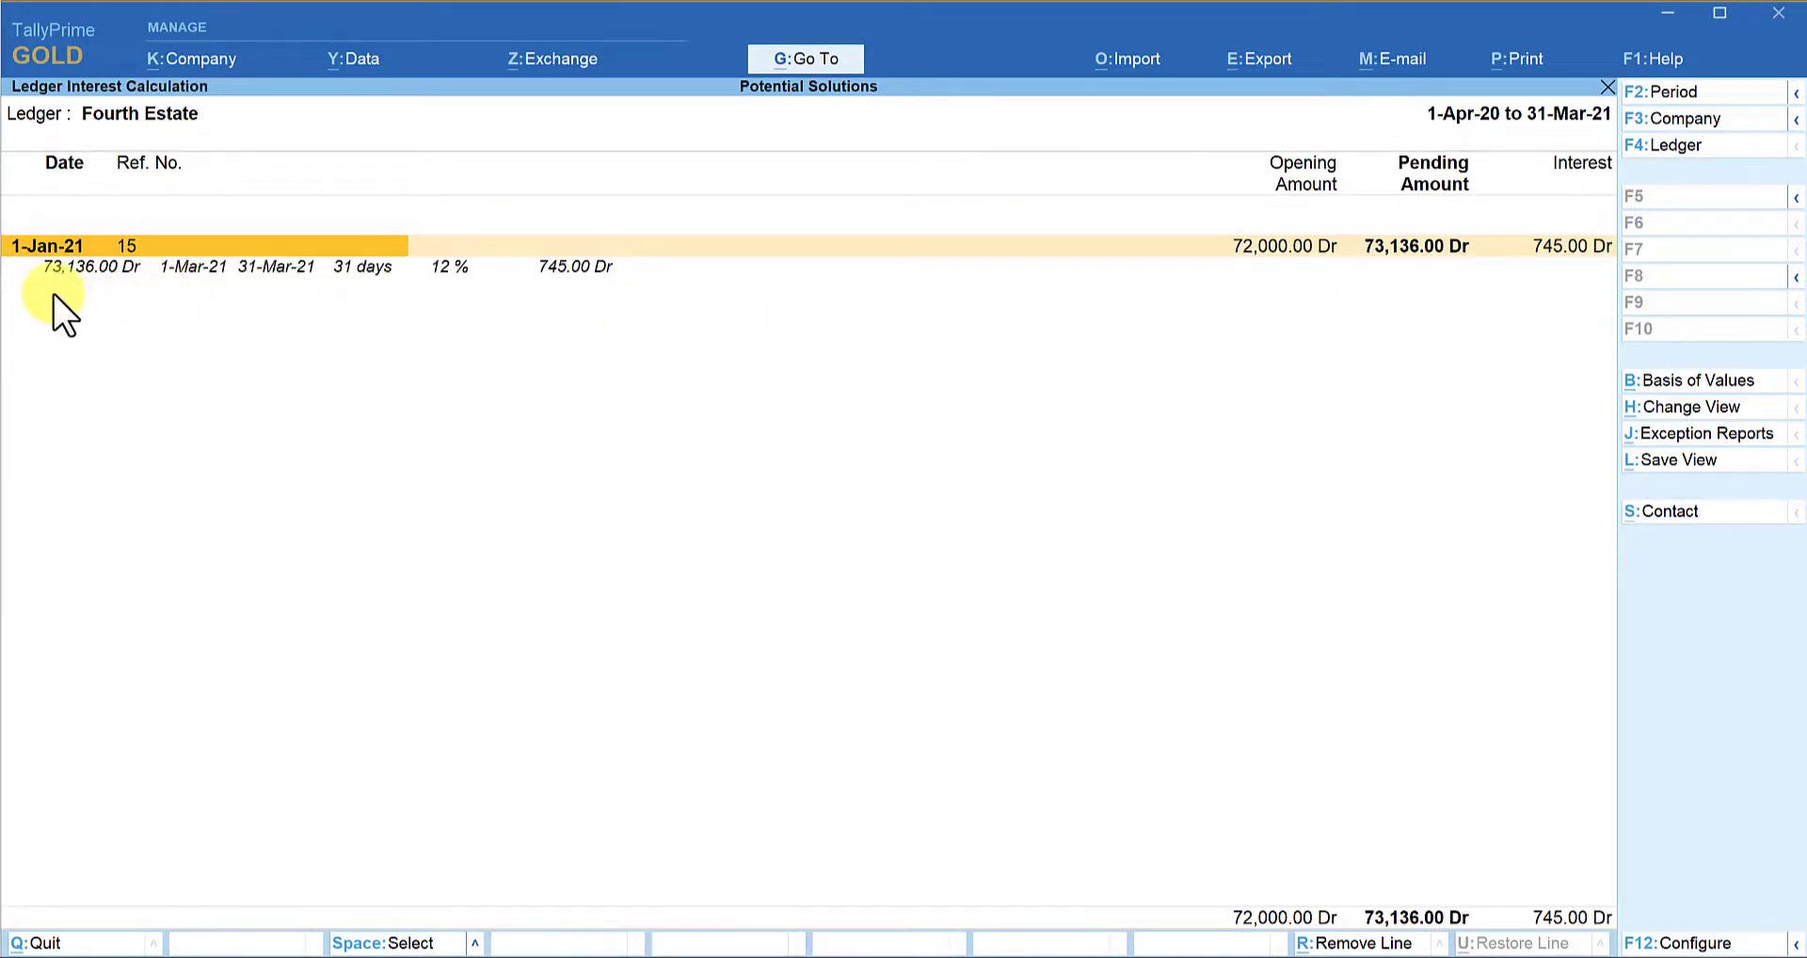